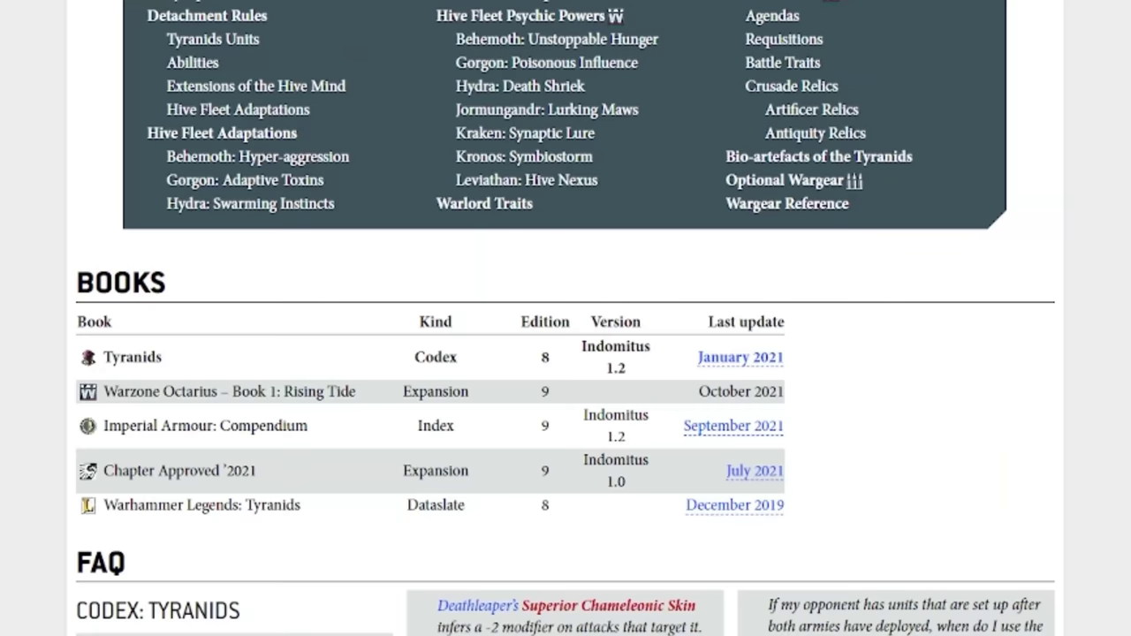
Look through the Tyranids rules page from Books and FAQ through Keywords, Abilities and Detachment Rules to the Hive Fleet Adaptations.
scroll(1045, 134, "down", 3)
scroll(566, 318, "down", 15)
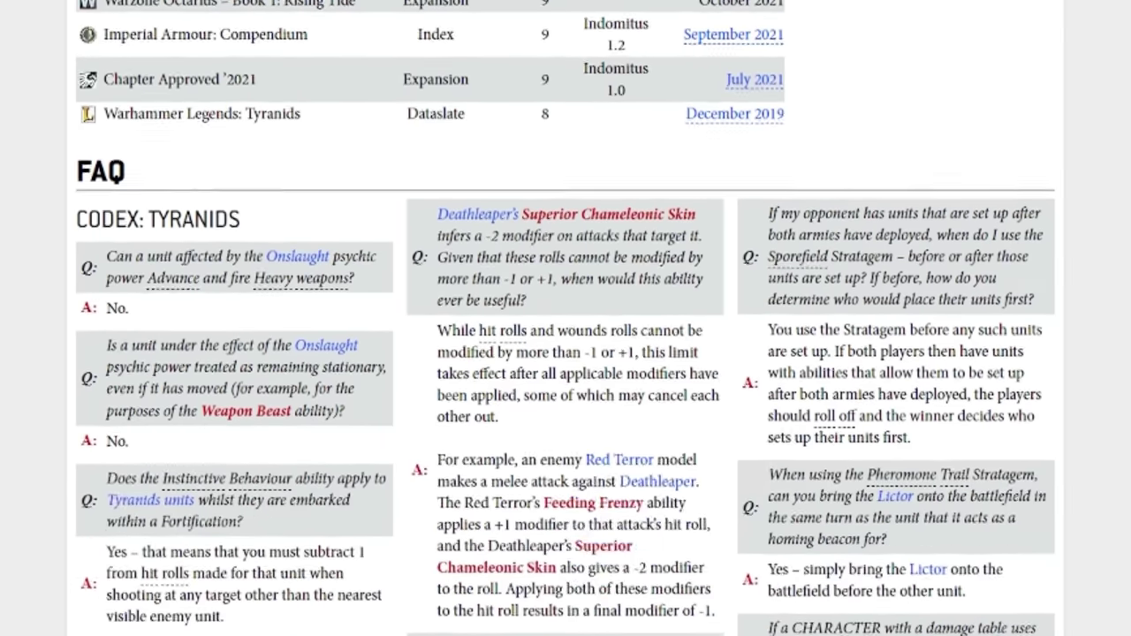
scroll(769, 62, "down", 7)
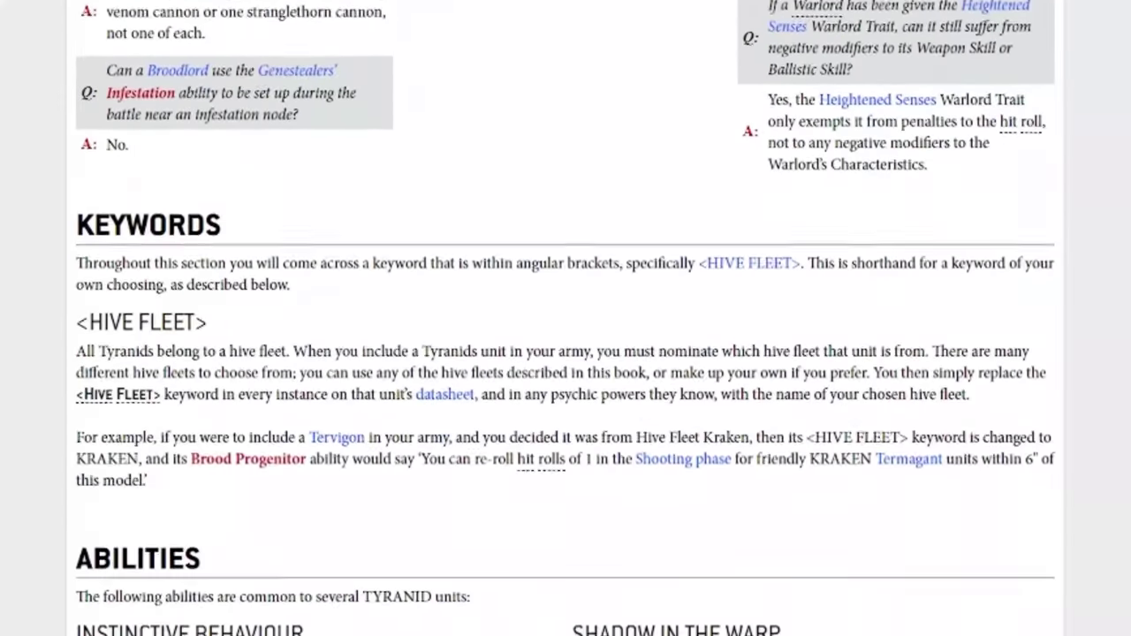
scroll(769, 61, "down", 3)
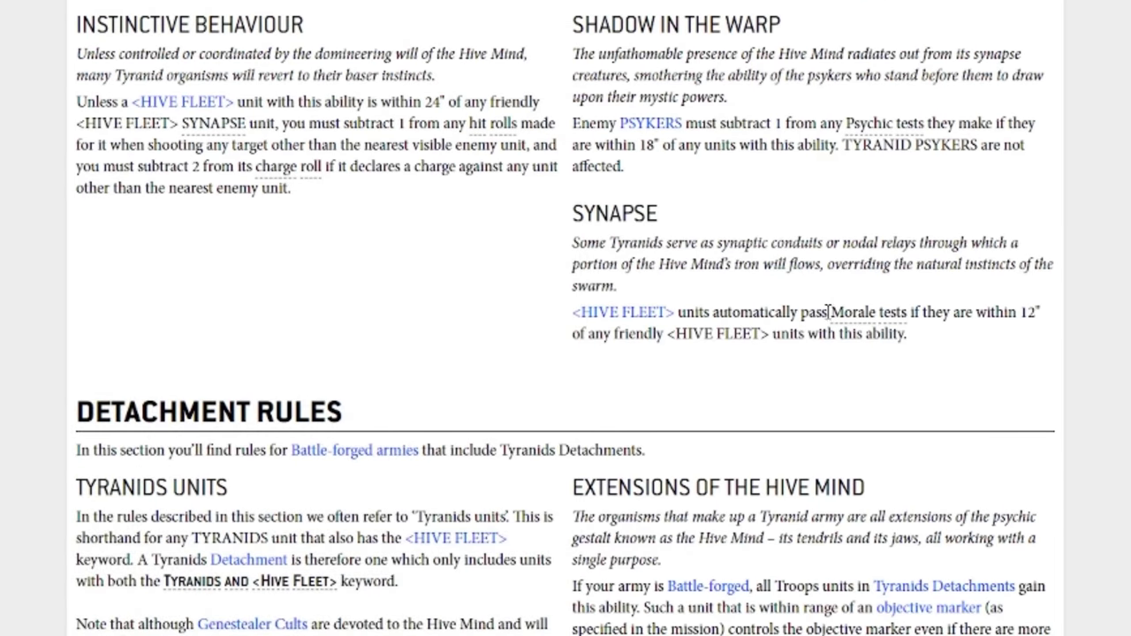
scroll(505, 392, "down", 15)
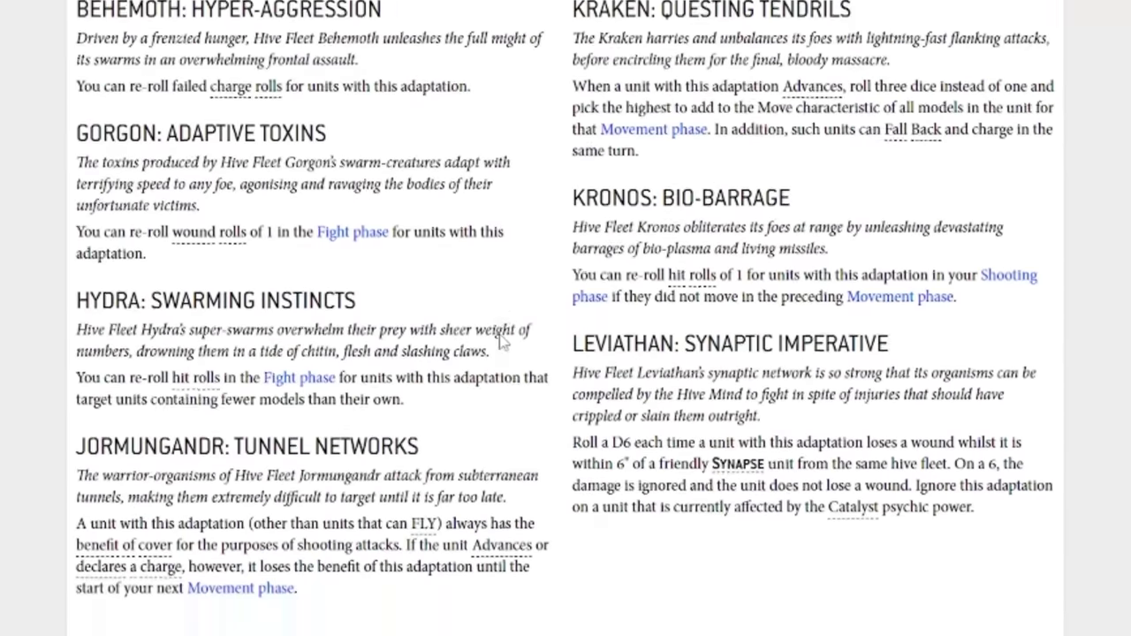
scroll(502, 345, "down", 2)
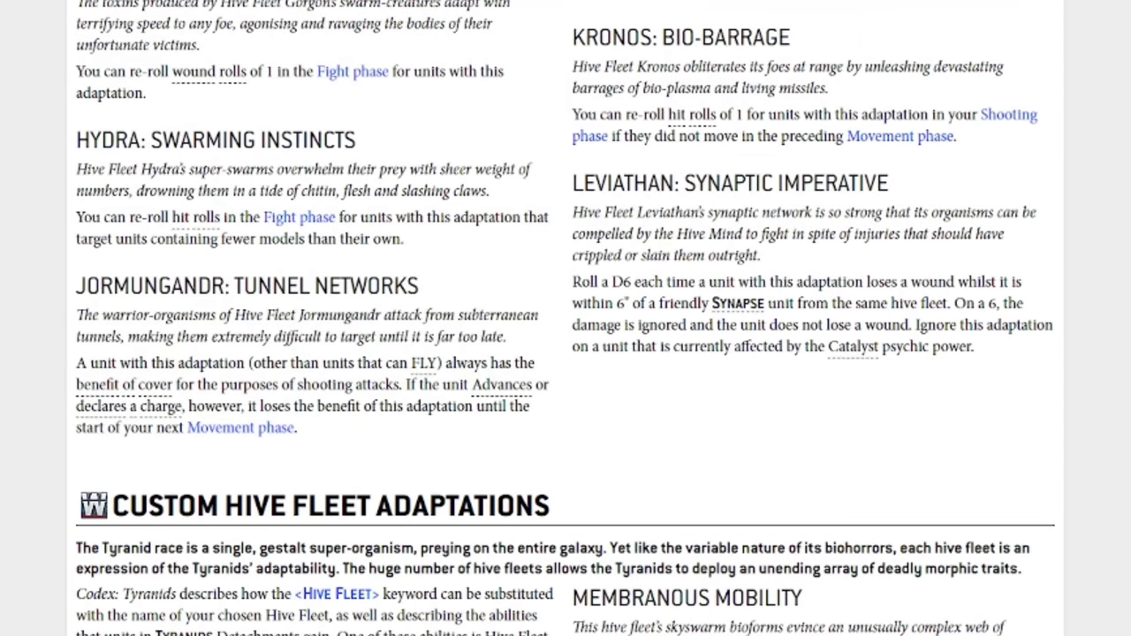
scroll(795, 185, "down", 15)
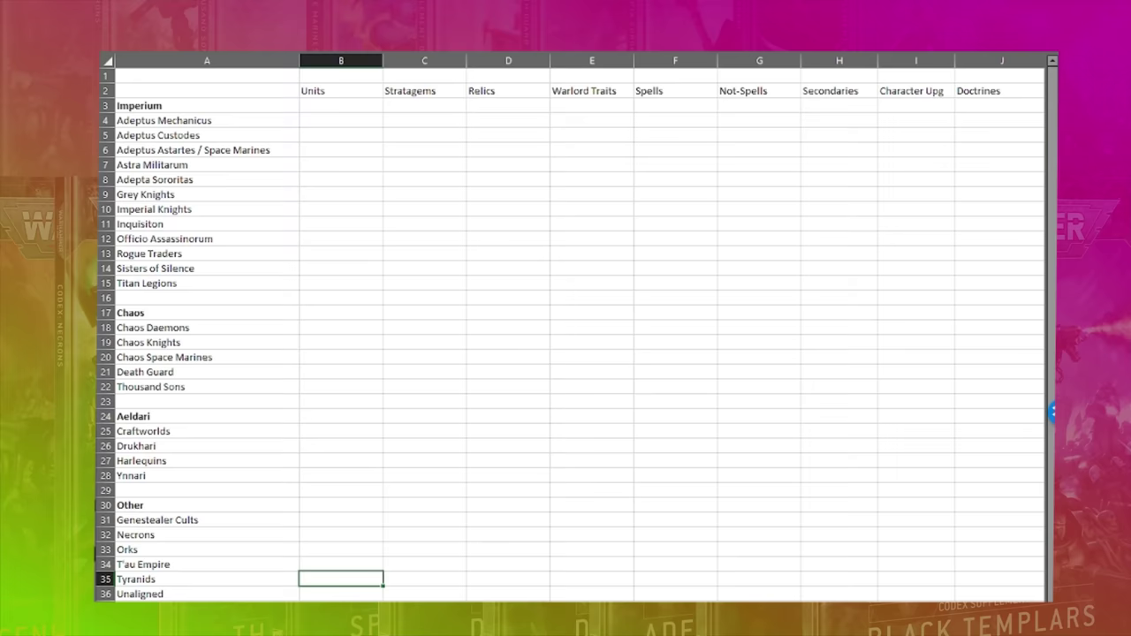
Review the spreadsheet's category columns for the Tyranids row, including Doctrines and Army Abilities.
scroll(708, 597, "right", 3)
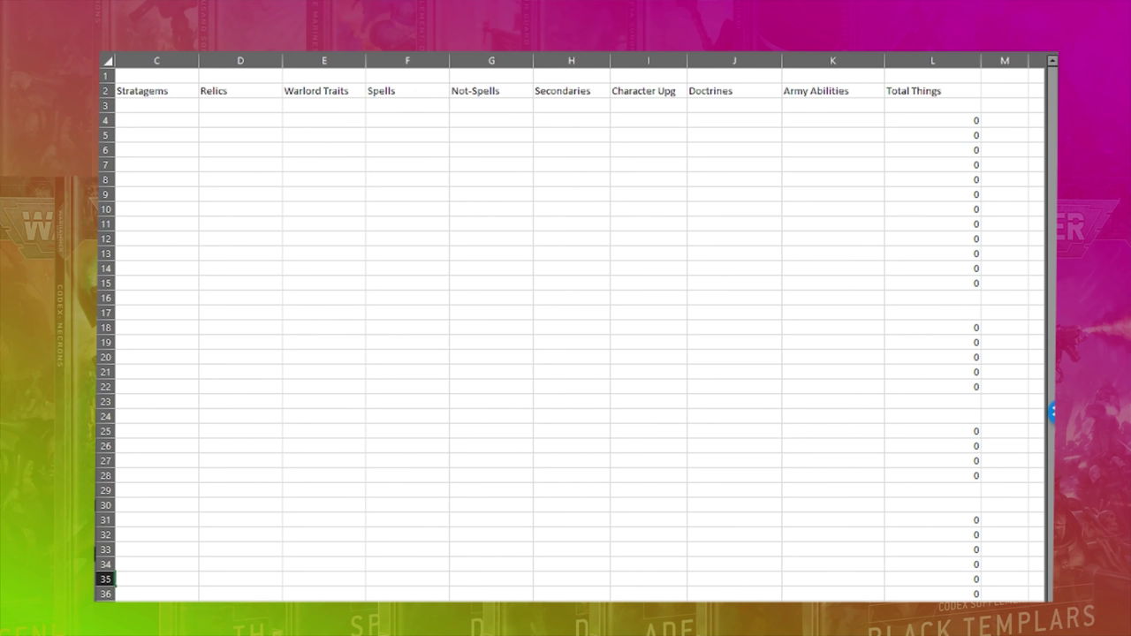
left_click(733, 584)
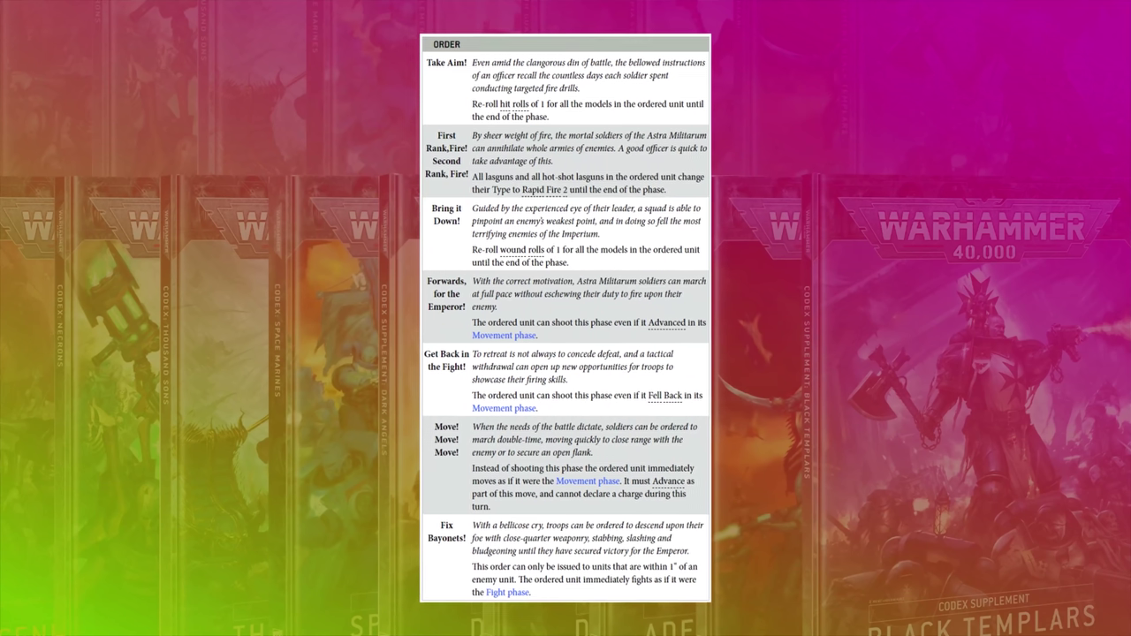
left_click(828, 580)
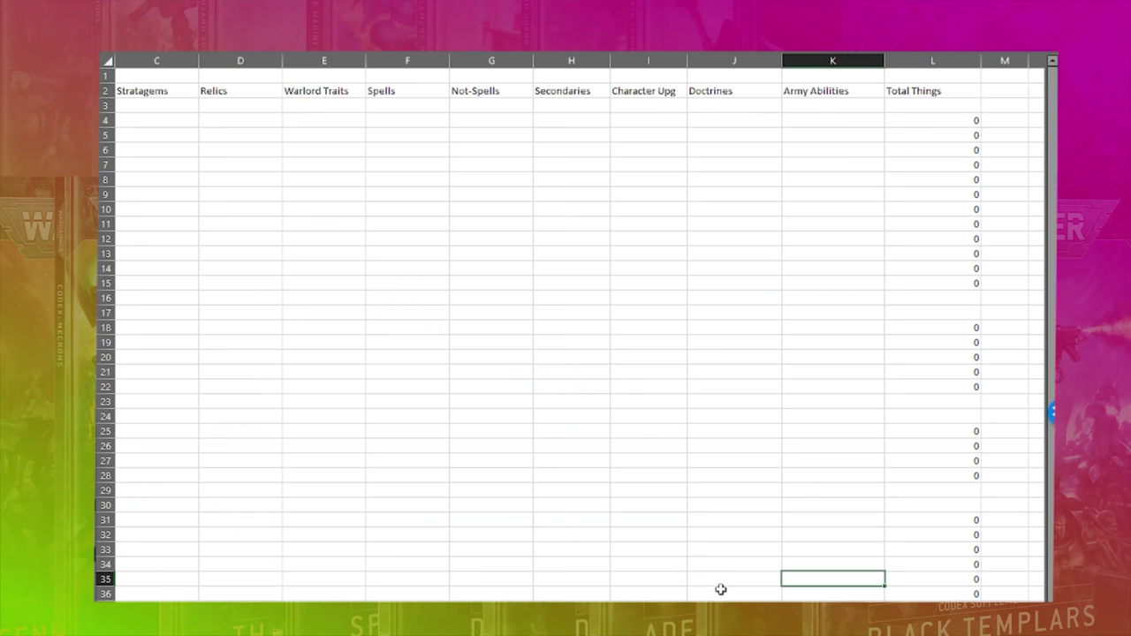
left_click(611, 581)
left_click(623, 575)
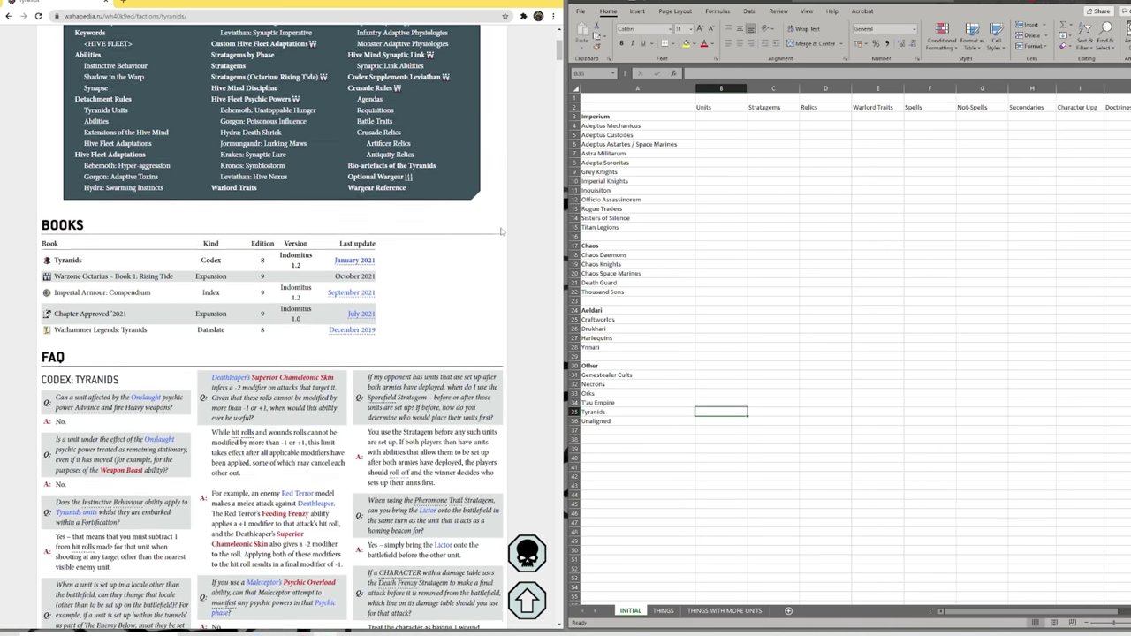
Find the common Abilities section on the Tyranids page and enter 3 under Army Abilities in the Tyranids row.
scroll(500, 231, "down", 6)
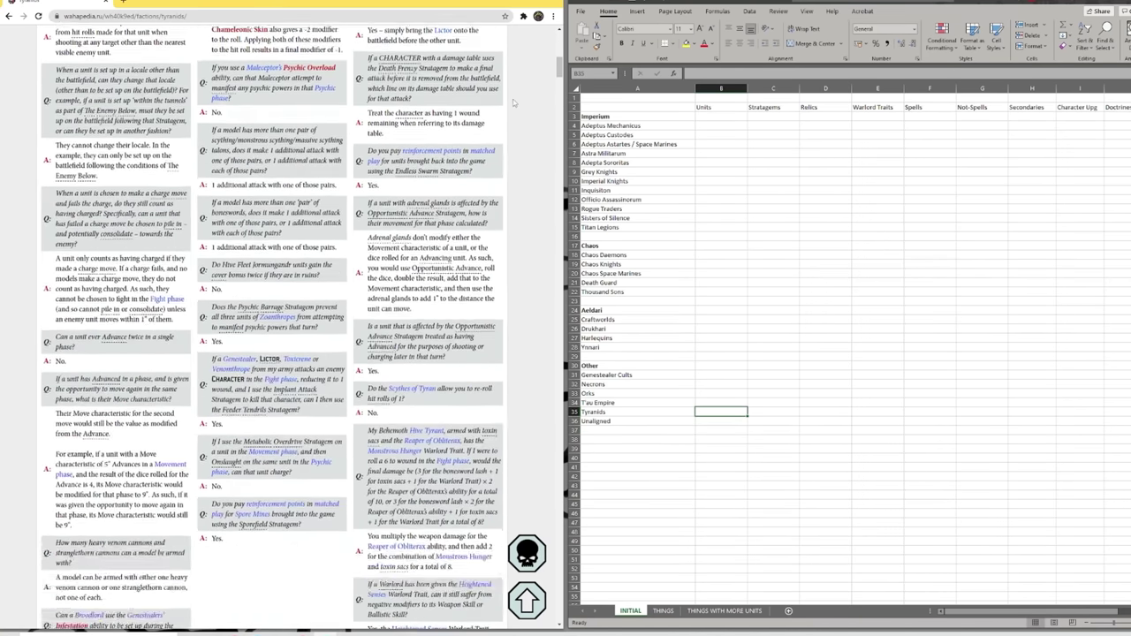
scroll(513, 102, "down", 6)
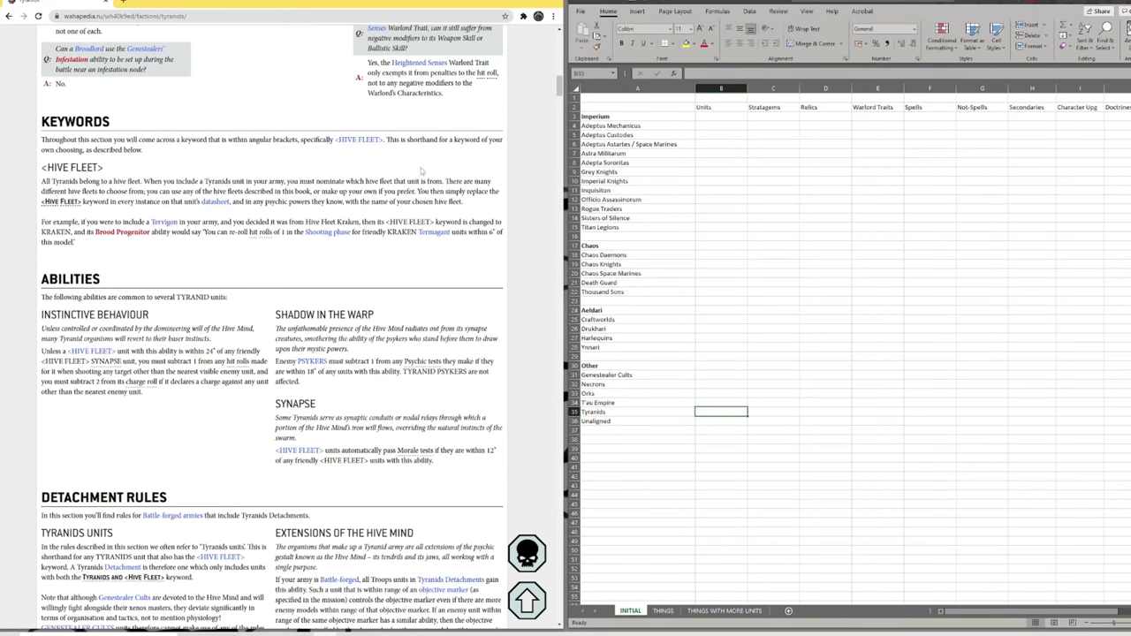
scroll(423, 172, "down", 2)
mouse_move(106, 216)
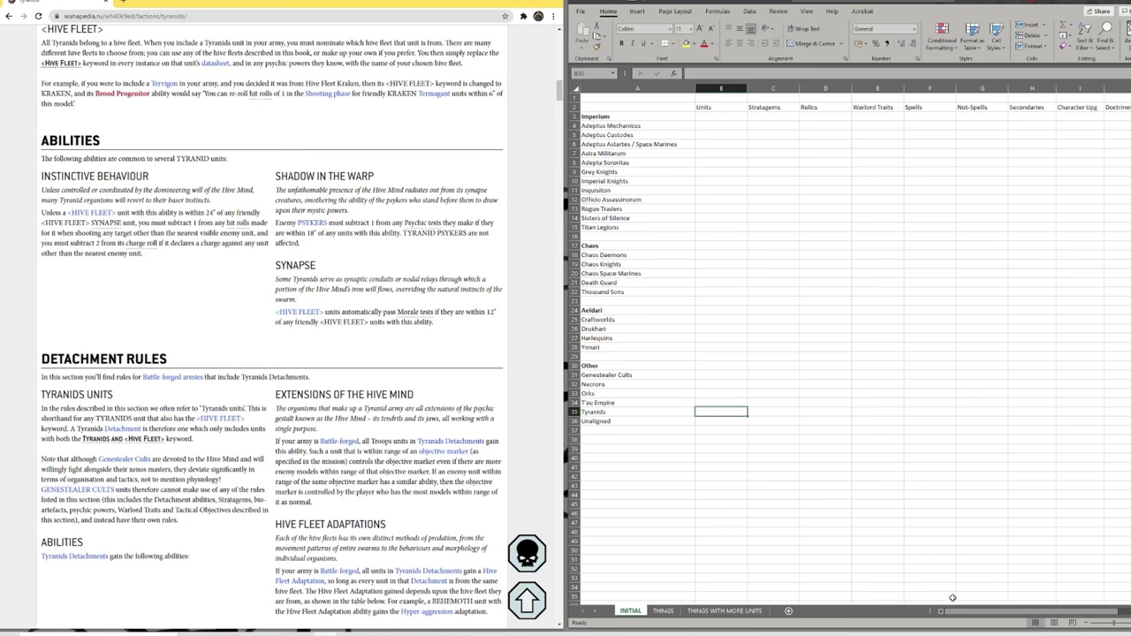
scroll(998, 442, "right", 2)
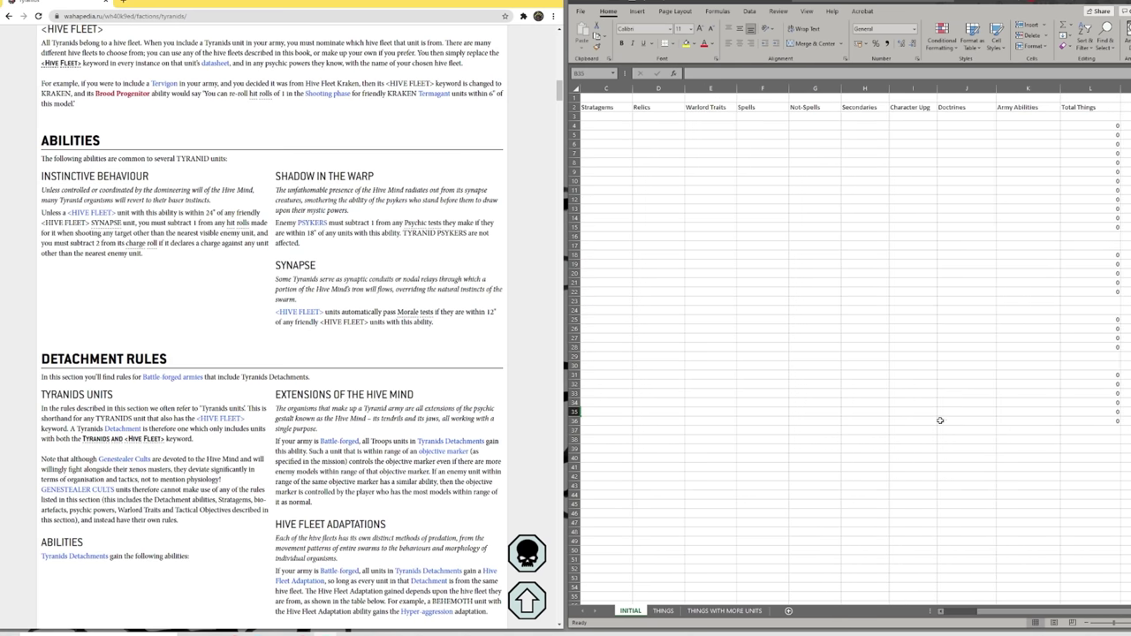
left_click(966, 413)
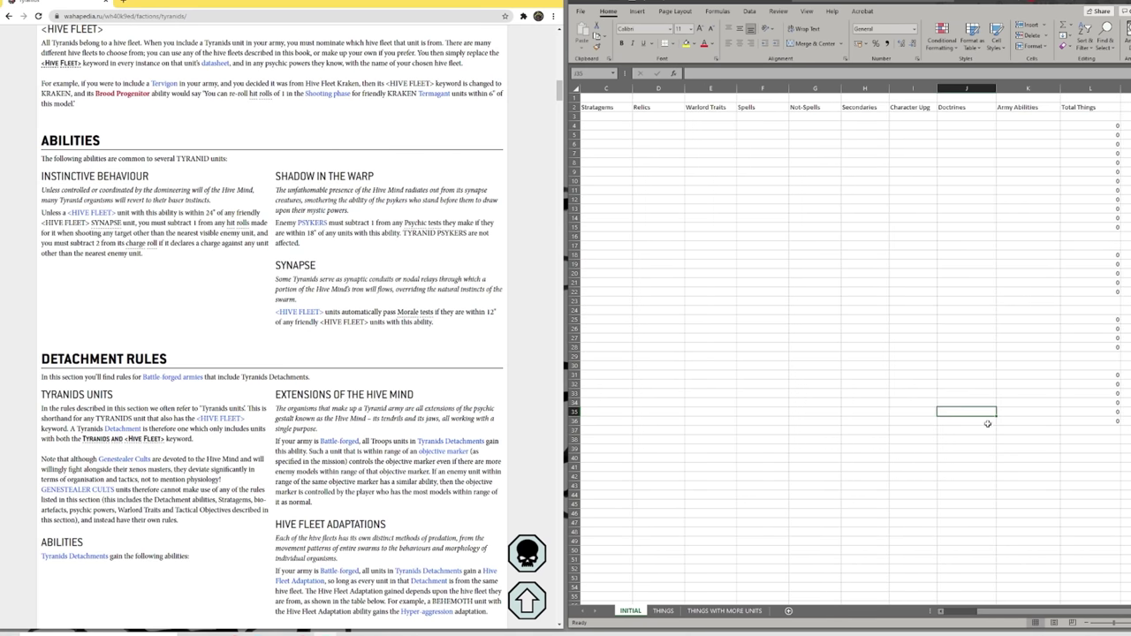
key("Right")
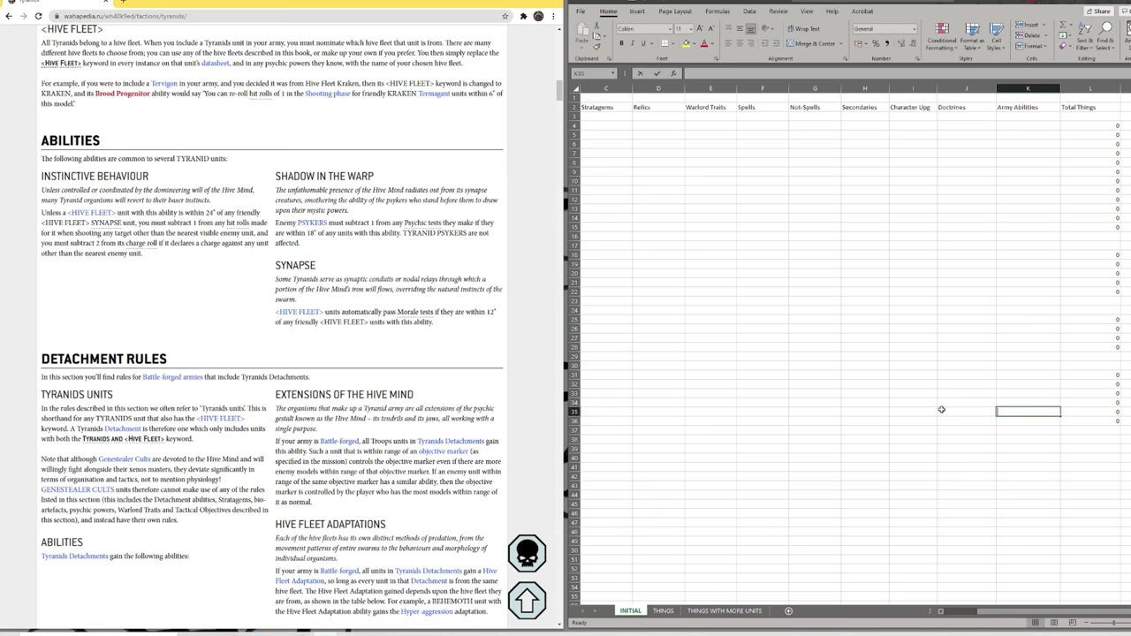
type("3")
left_click(896, 410)
Count the standard and custom Hive Fleet Adaptations and enter 17 under Doctrines in the Tyranids row.
scroll(246, 362, "down", 5)
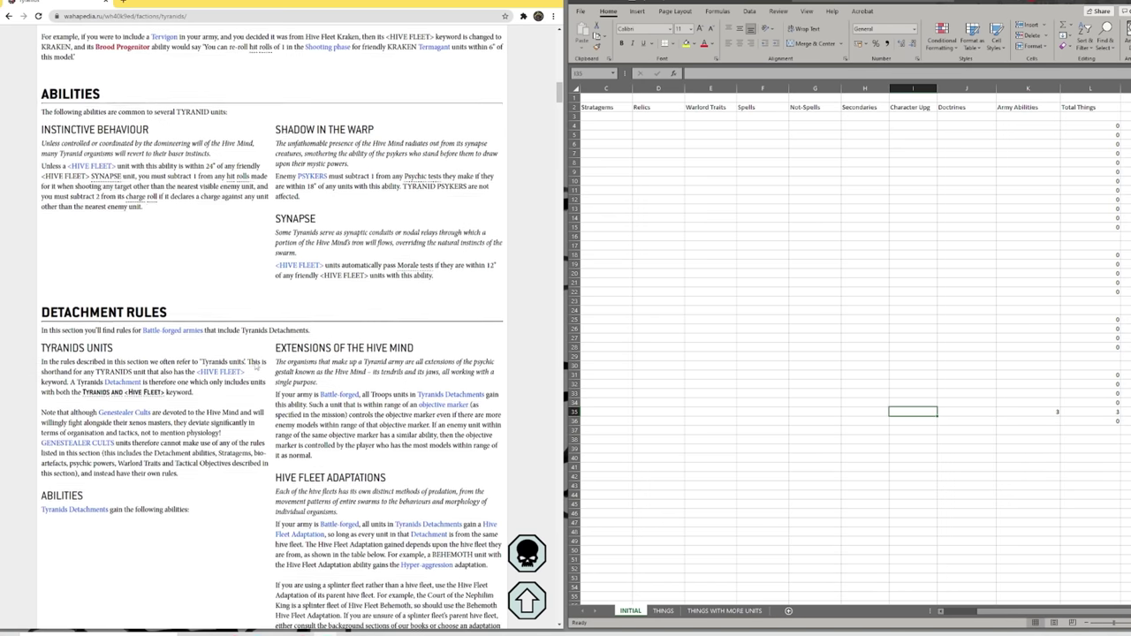
scroll(241, 341, "down", 3)
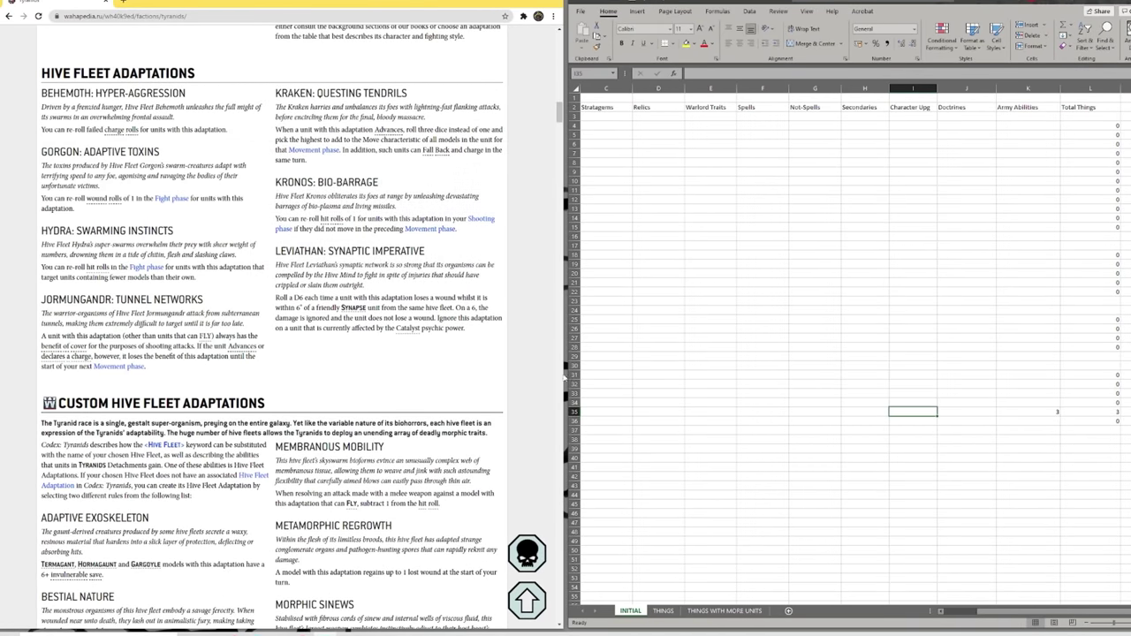
scroll(495, 259, "down", 4)
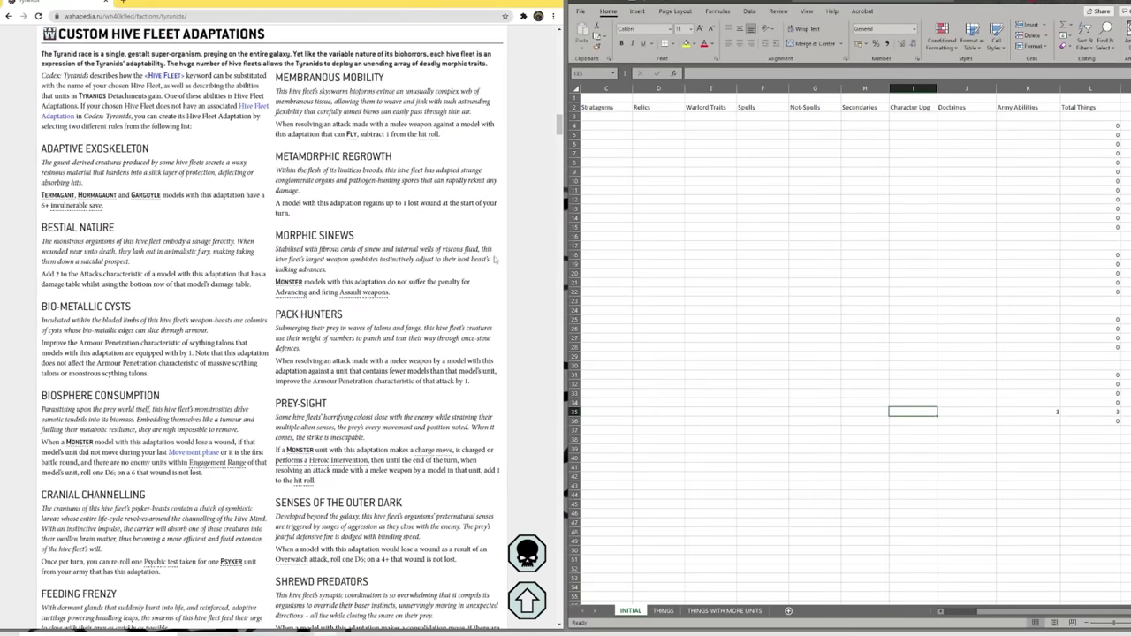
scroll(496, 258, "down", 1)
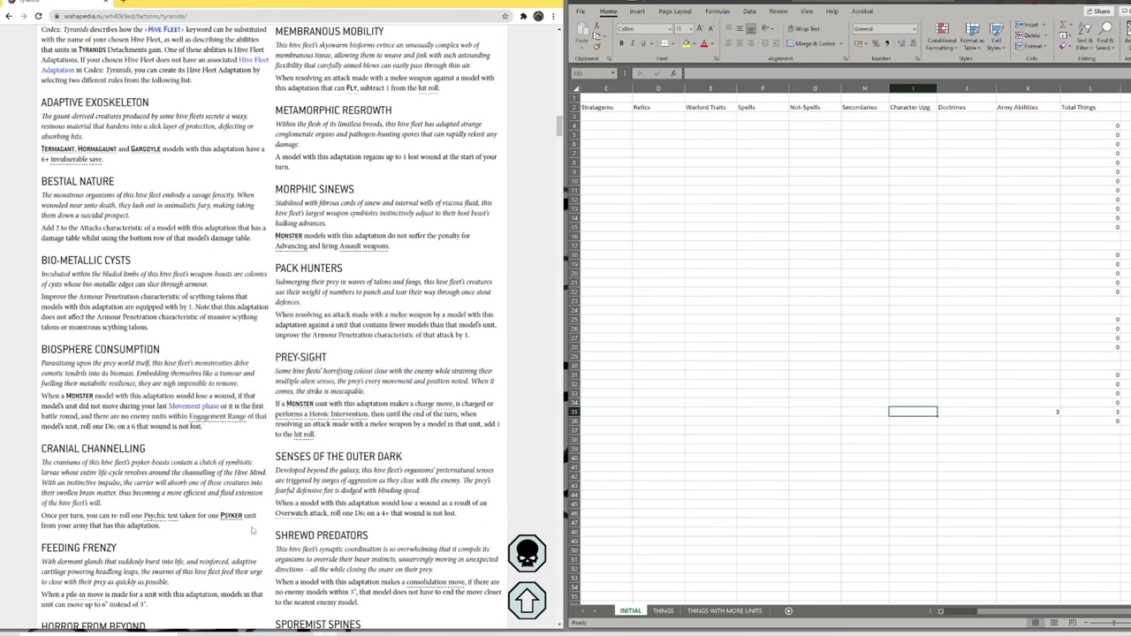
scroll(583, 424, "down", 3)
scroll(543, 381, "down", 2)
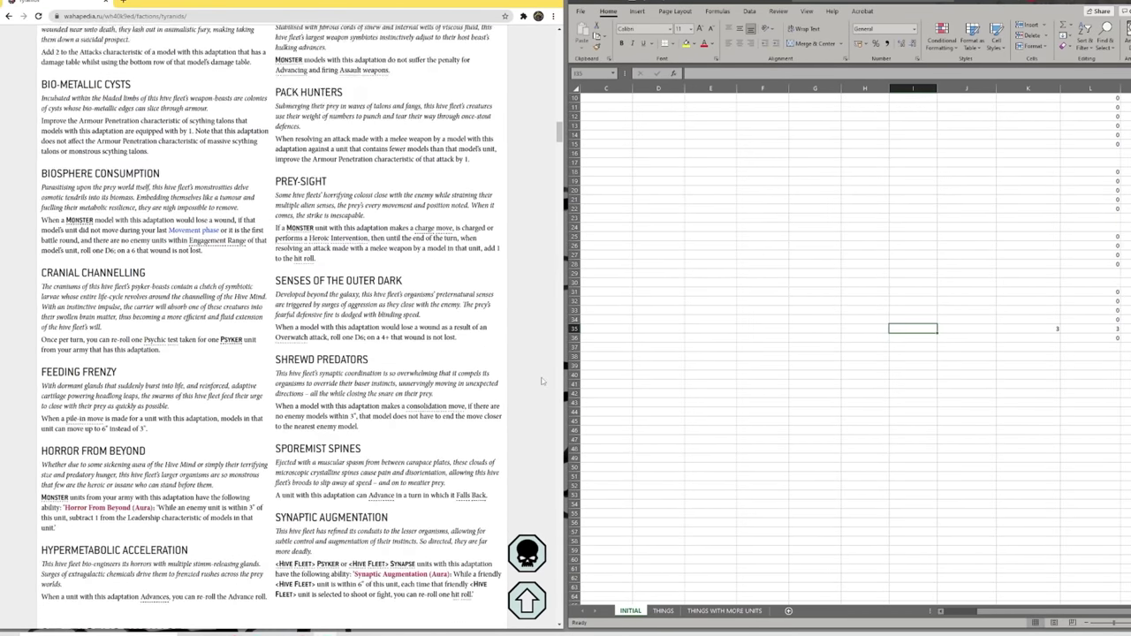
scroll(543, 381, "down", 3)
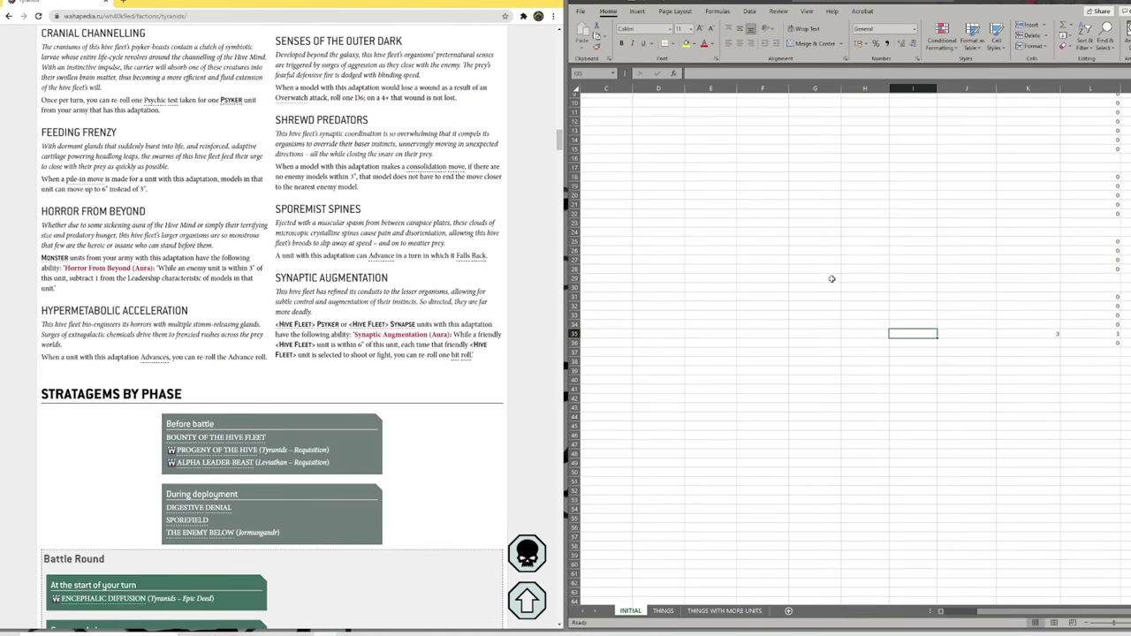
scroll(831, 278, "up", 3)
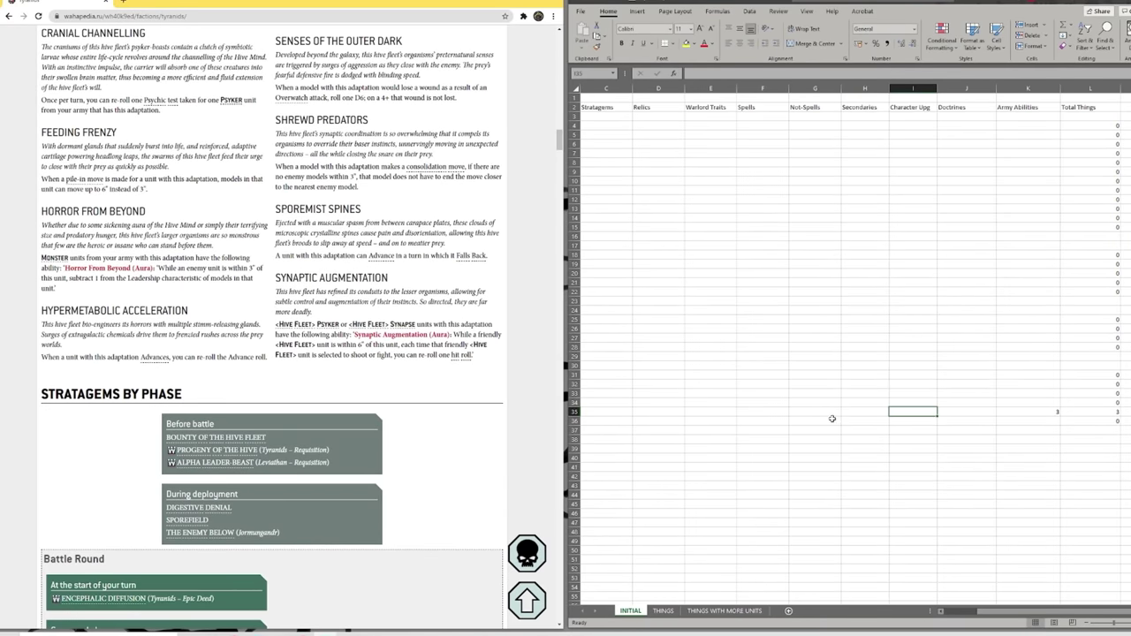
left_click(947, 411)
type("17")
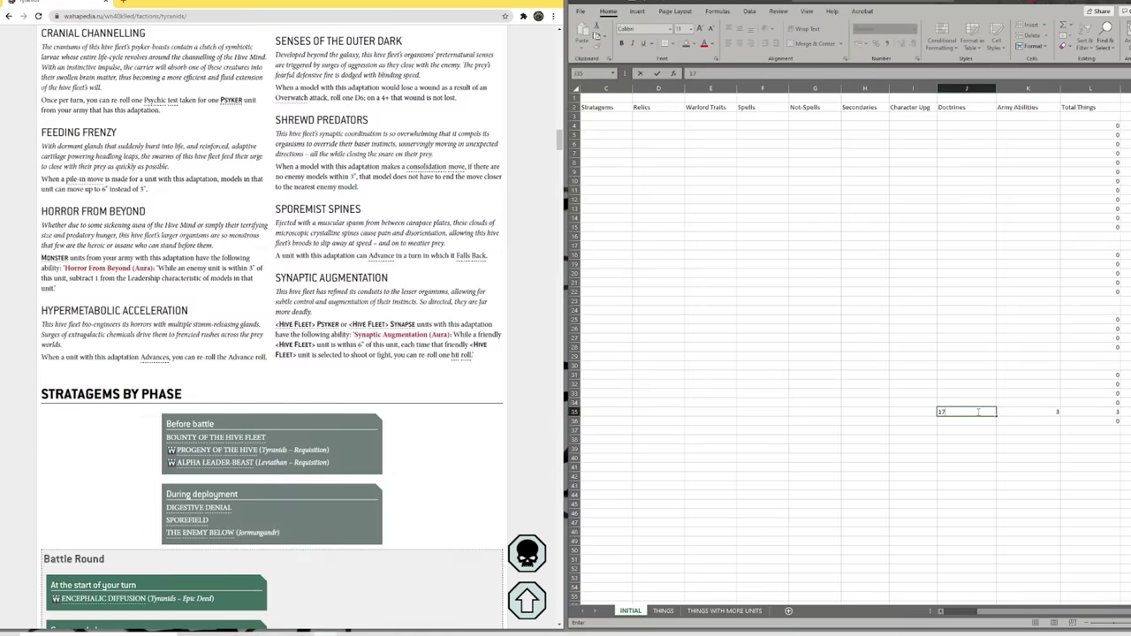
key("Return")
Count the Tyranids stratagems, including the Octarius: Rising Tide section, and enter 44 under Stratagems in the Tyranids row.
scroll(519, 242, "down", 8)
scroll(536, 235, "down", 8)
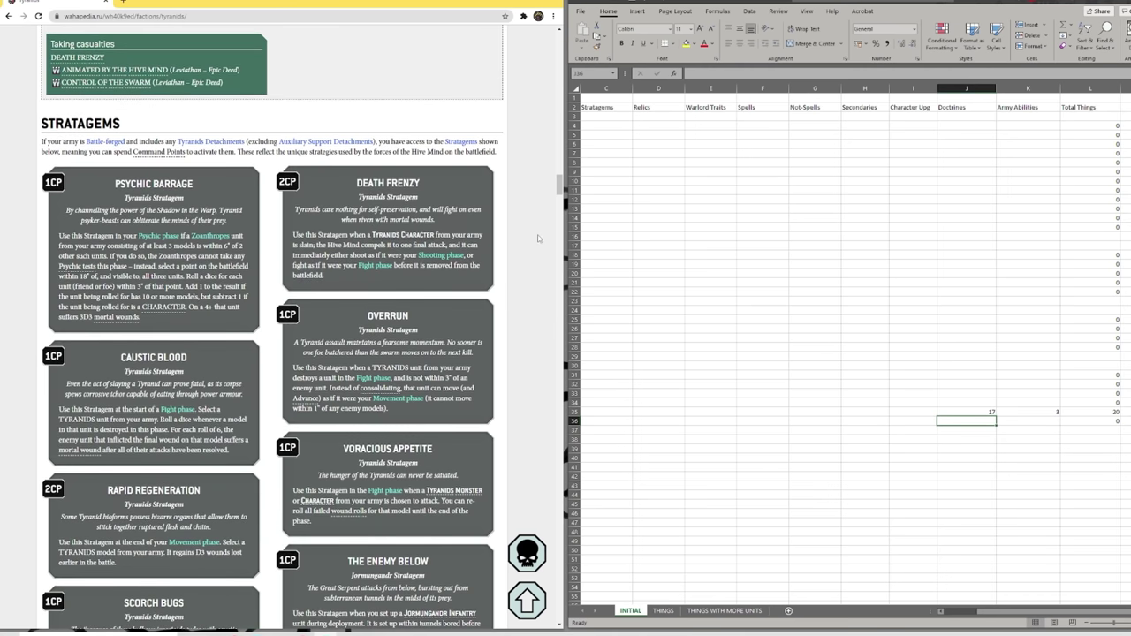
scroll(535, 238, "down", 6)
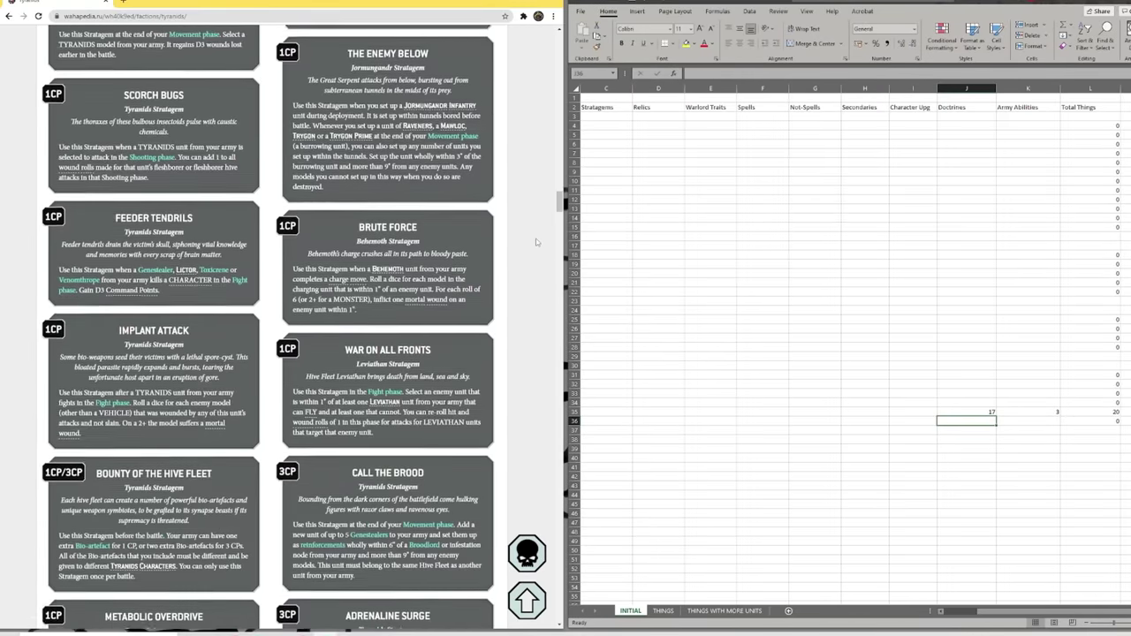
scroll(536, 242, "down", 5)
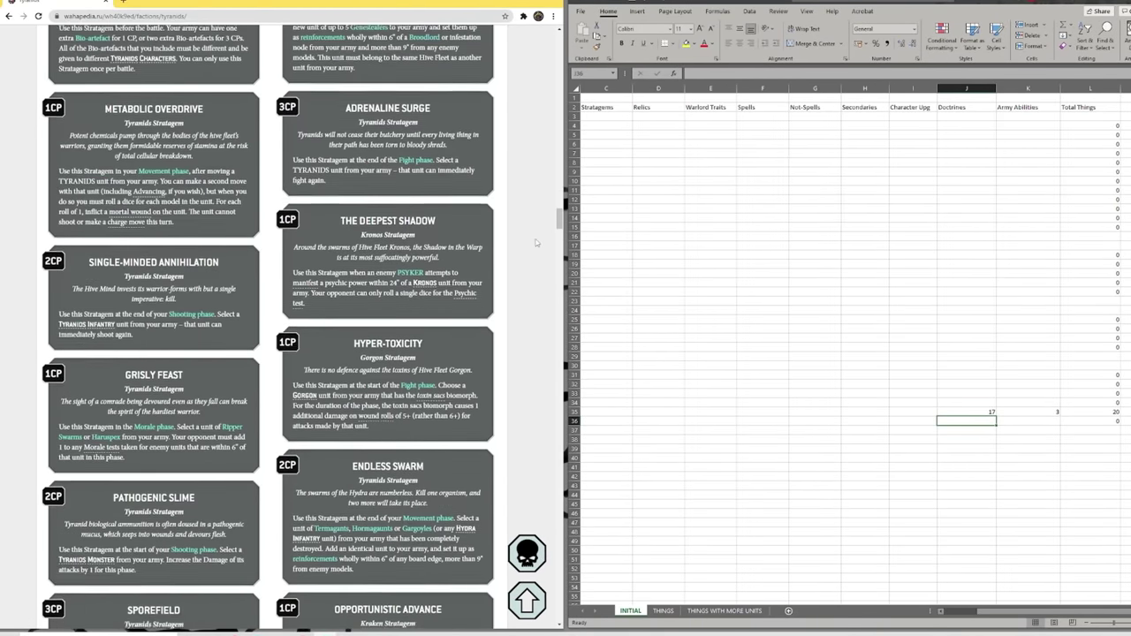
scroll(536, 242, "down", 5)
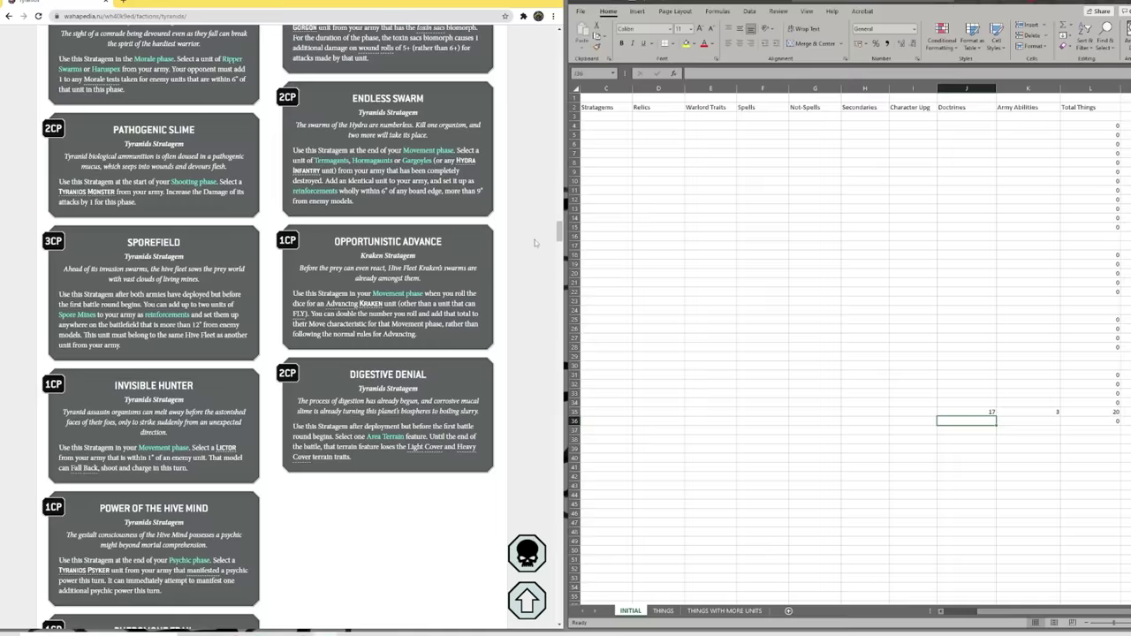
scroll(534, 239, "down", 4)
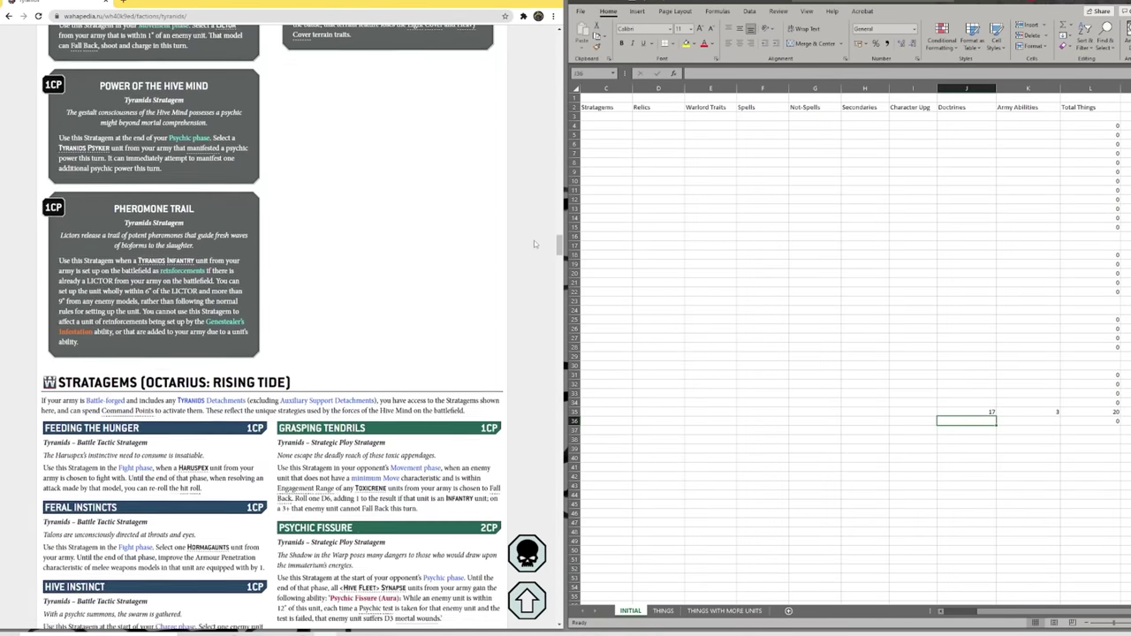
scroll(535, 231, "down", 3)
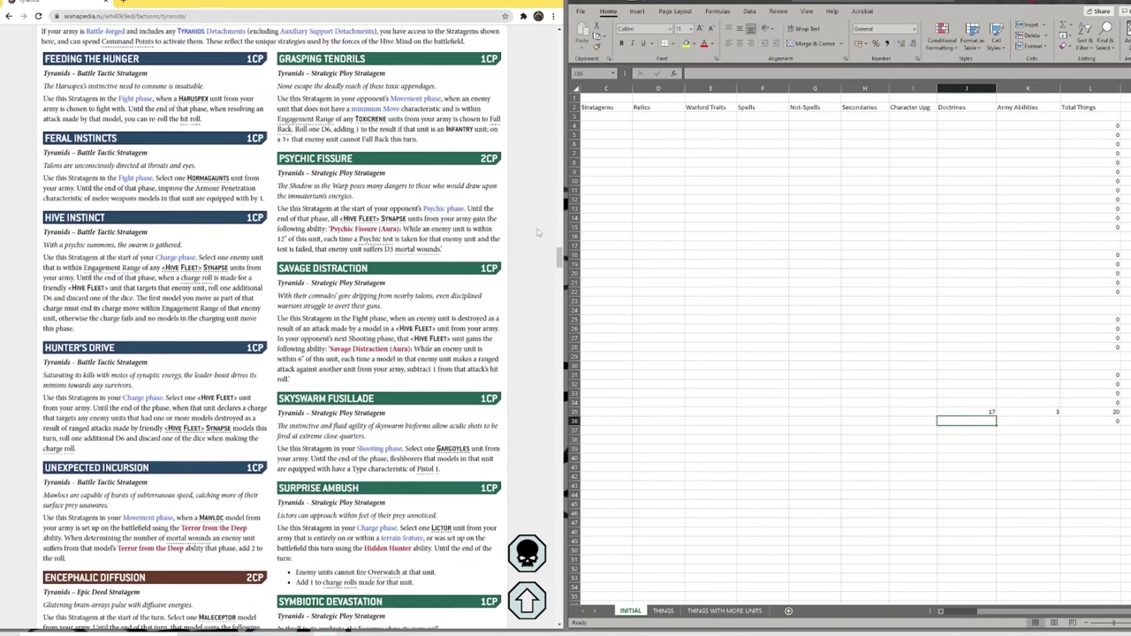
scroll(537, 234, "down", 3)
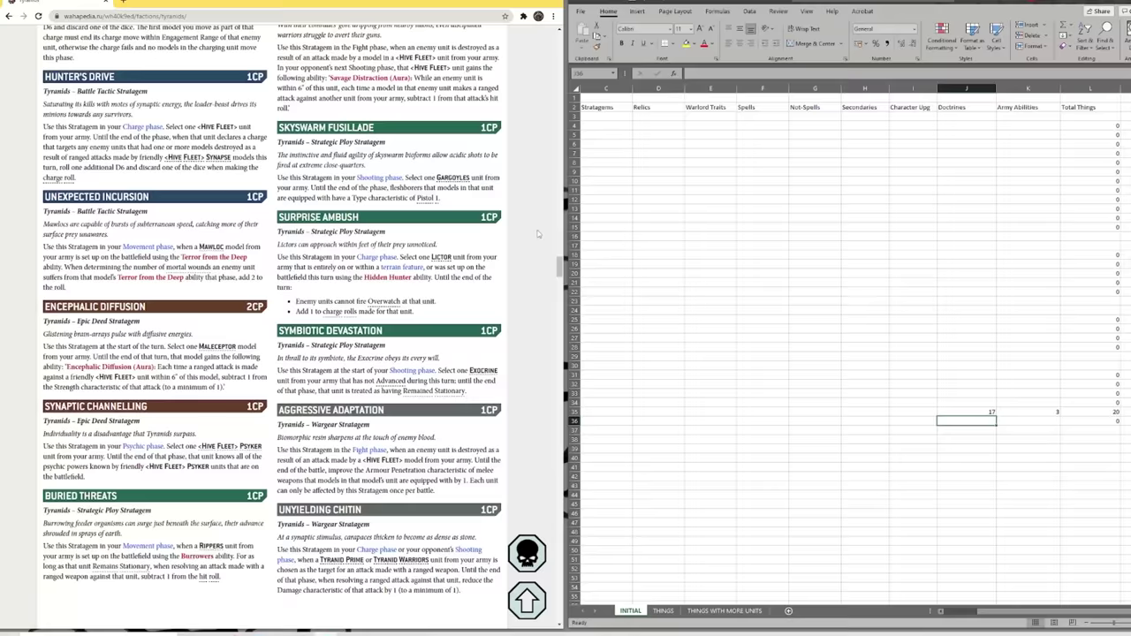
scroll(537, 234, "down", 3)
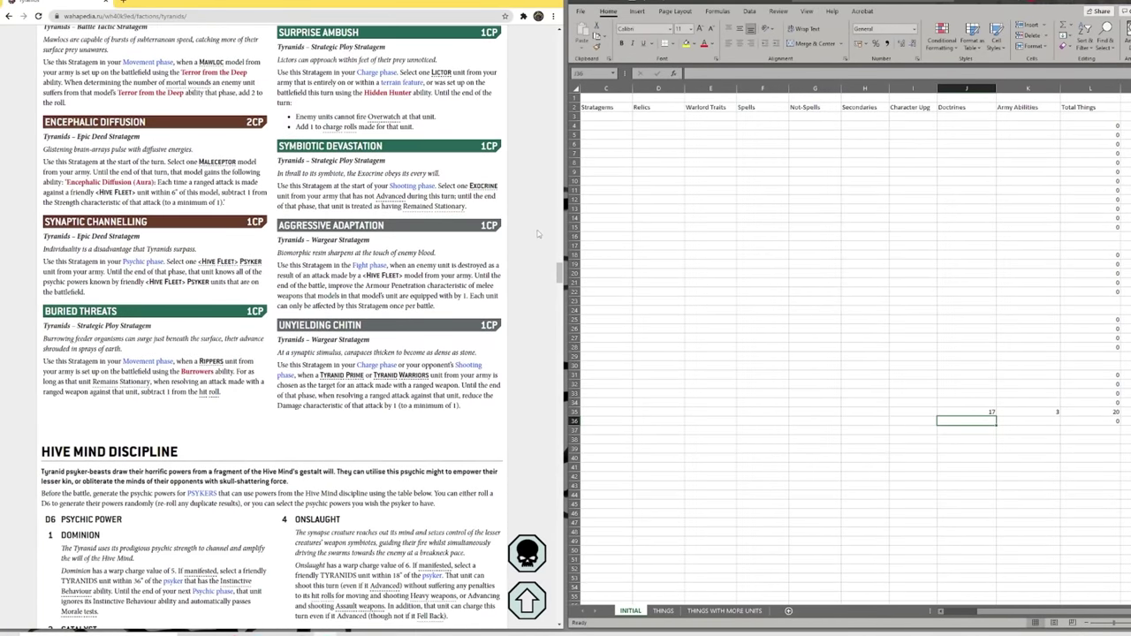
scroll(537, 235, "down", 3)
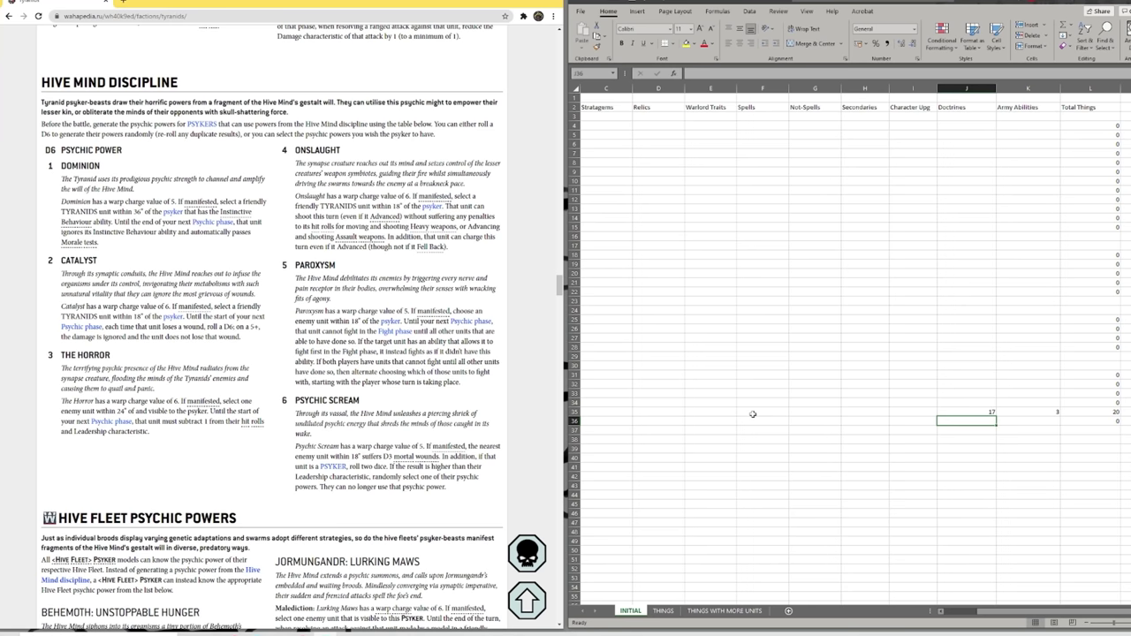
left_click(678, 416)
left_click(621, 420)
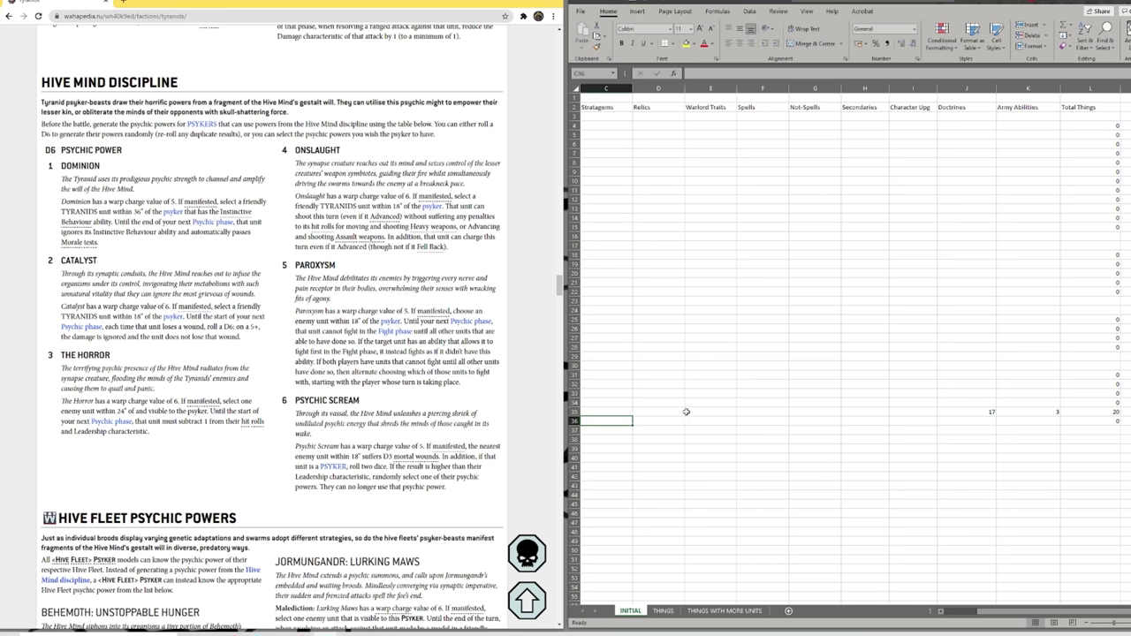
left_click(603, 412)
type("44")
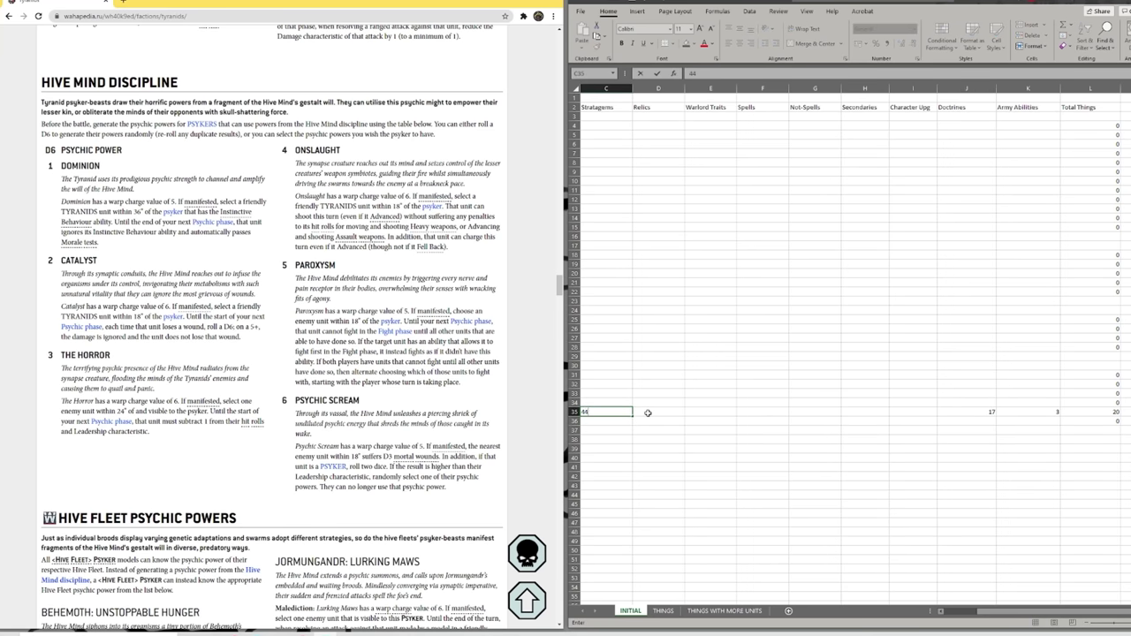
key("Left")
key("Left")
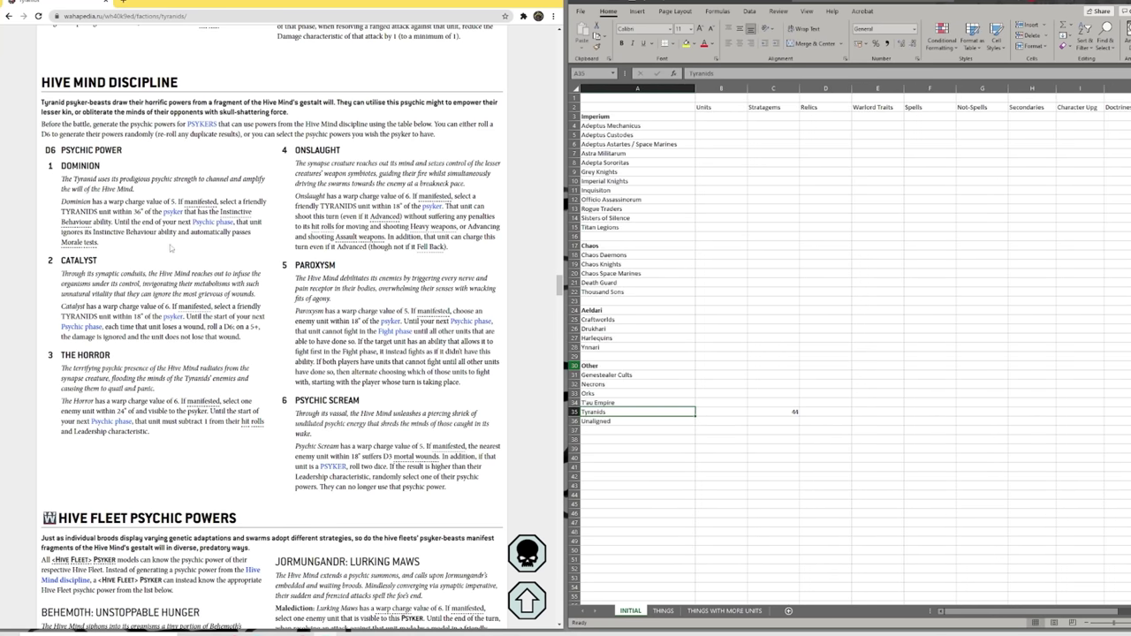
Count the Hive Mind Discipline and Hive Fleet psychic powers and enter 13 under Spells in the Tyranids row.
scroll(279, 206, "down", 2)
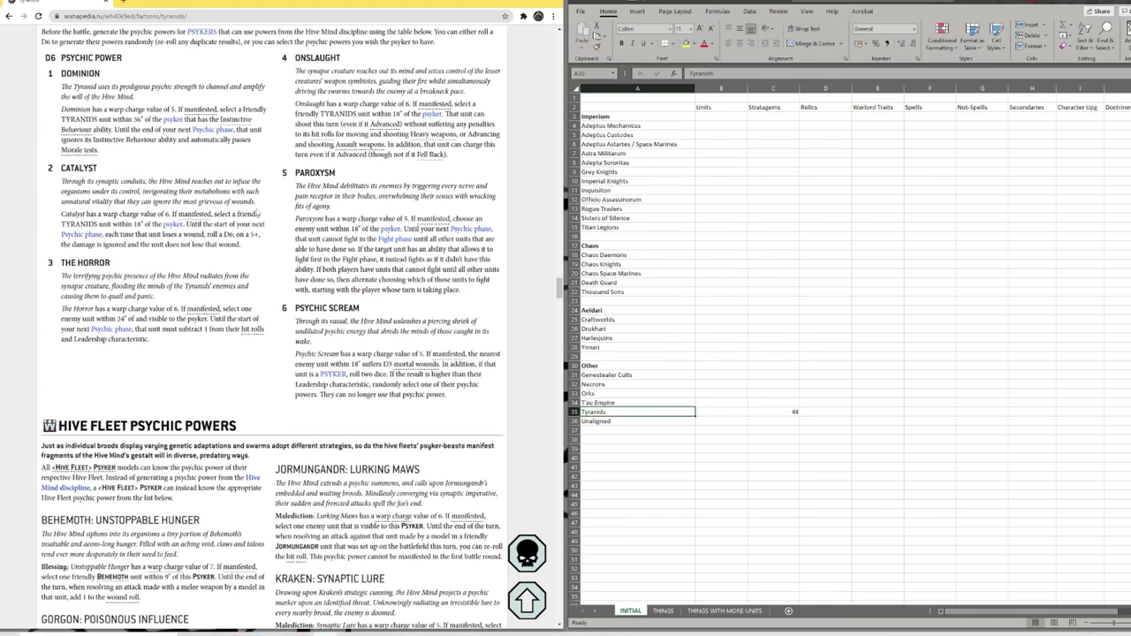
scroll(265, 221, "down", 7)
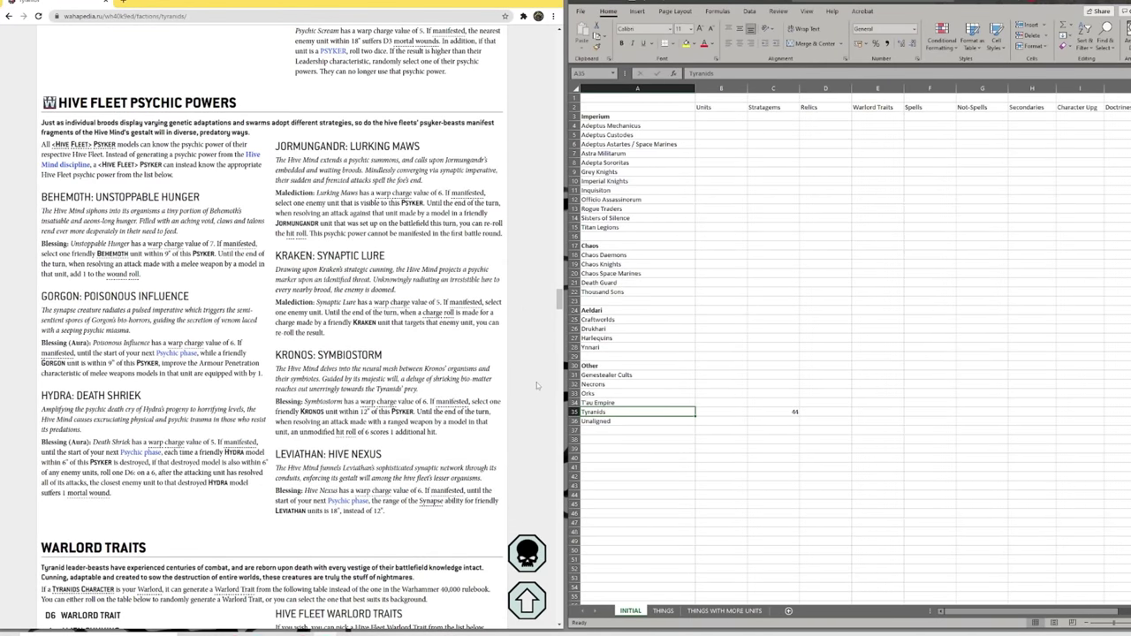
scroll(536, 382, "down", 3)
left_click(916, 411)
type("13")
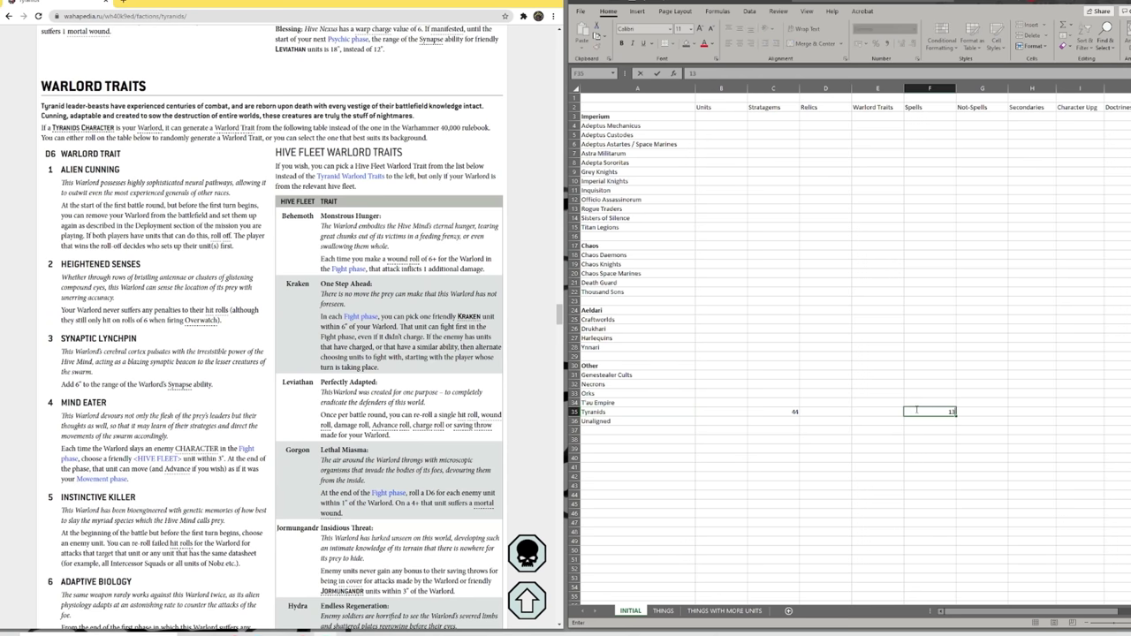
Count the general and Hive Fleet Warlord Traits and enter 13 under Warlord Traits in the Tyranids row.
left_click(868, 409)
scroll(363, 271, "down", 1)
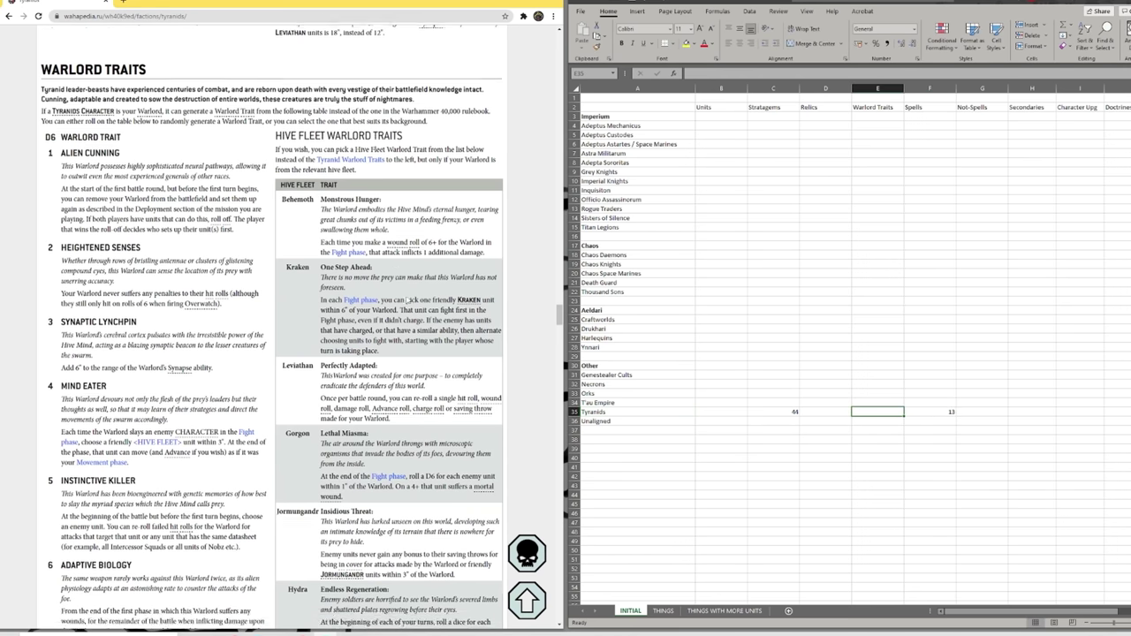
type("13")
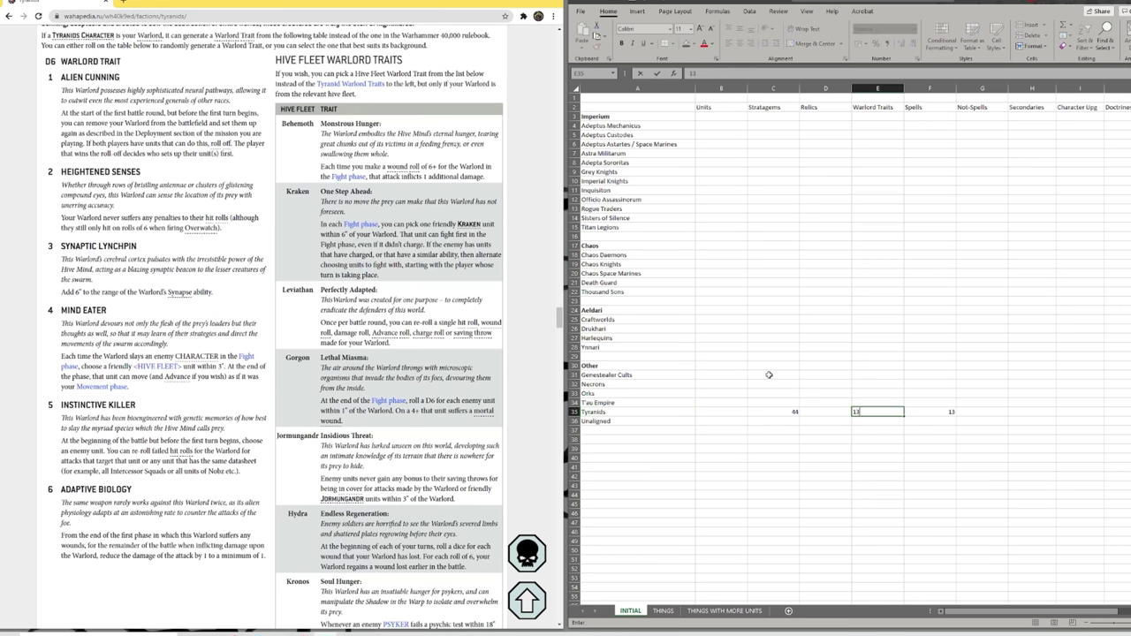
left_click(757, 374)
Review the Adaptive Physiology section and set the Tyranids' Stratagems count to 45 to include Progeny of the Hive.
scroll(498, 340, "down", 7)
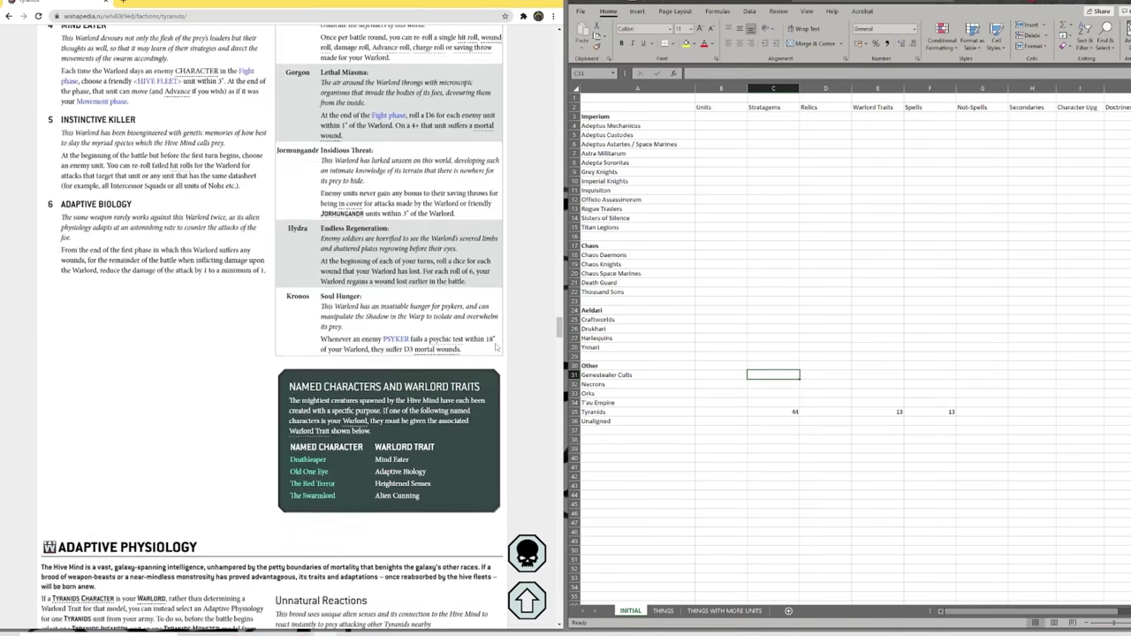
scroll(498, 340, "down", 1)
scroll(499, 265, "down", 1)
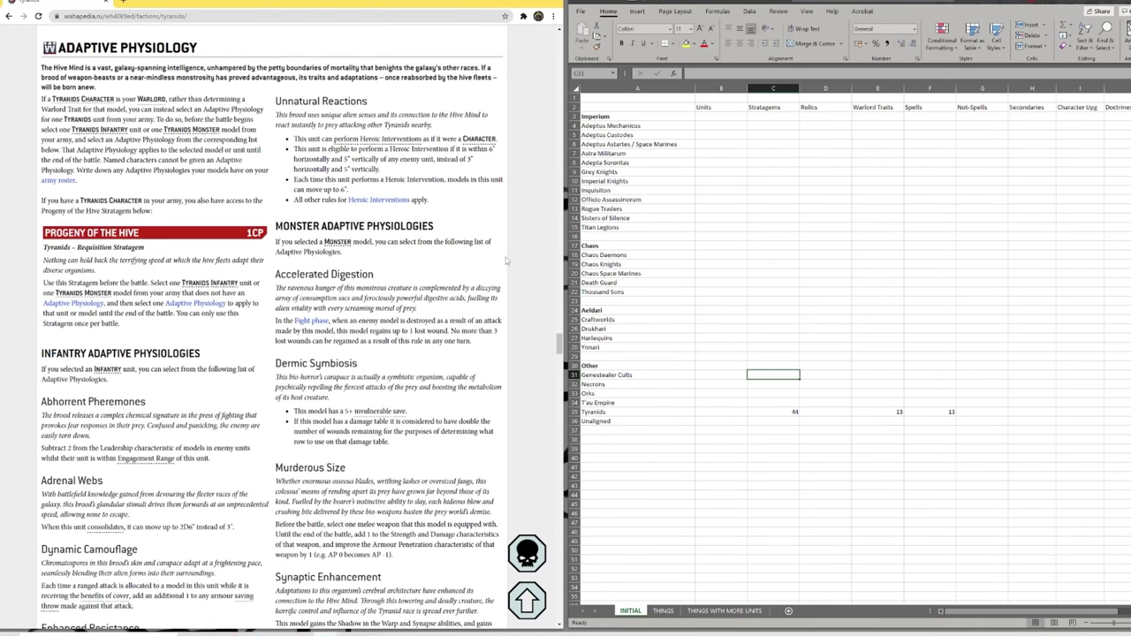
scroll(530, 223, "down", 1)
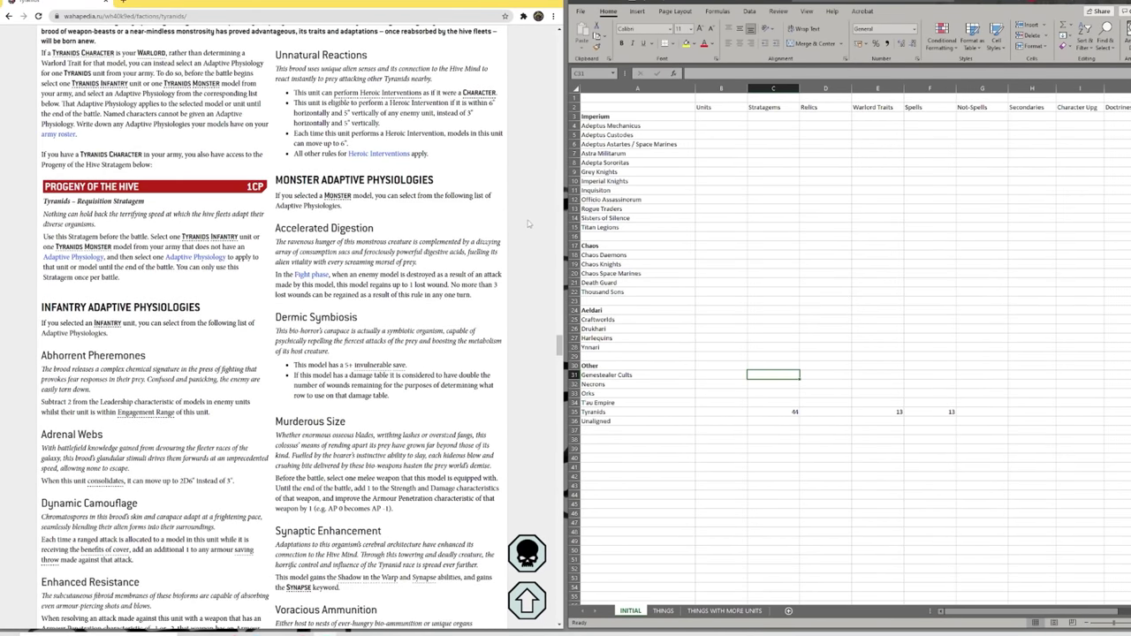
scroll(528, 224, "down", 1)
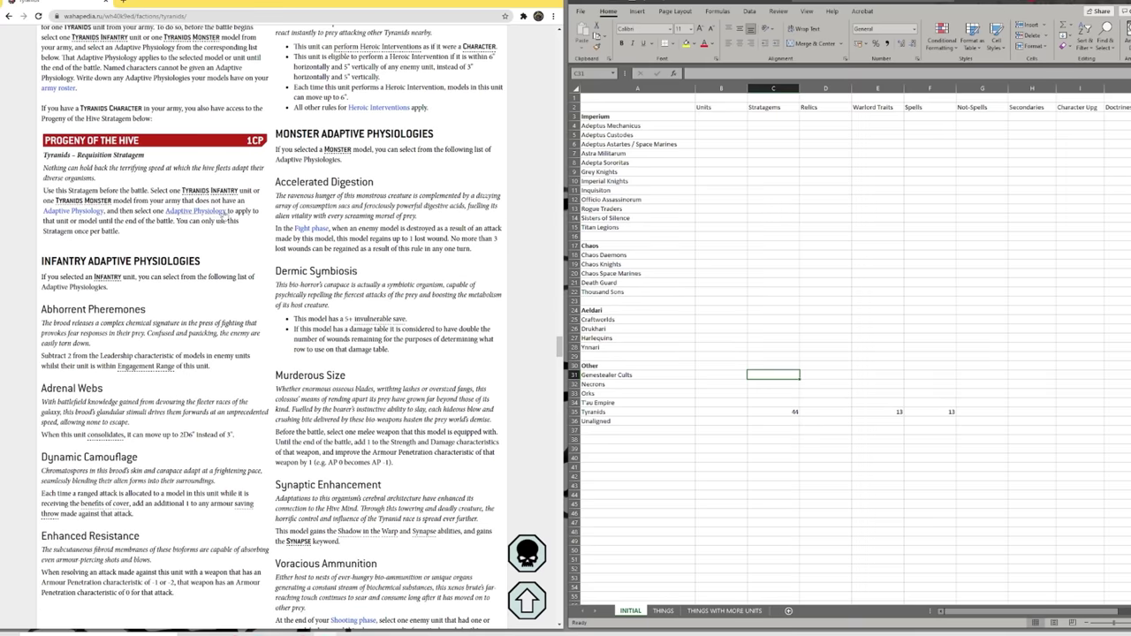
scroll(525, 235, "down", 1)
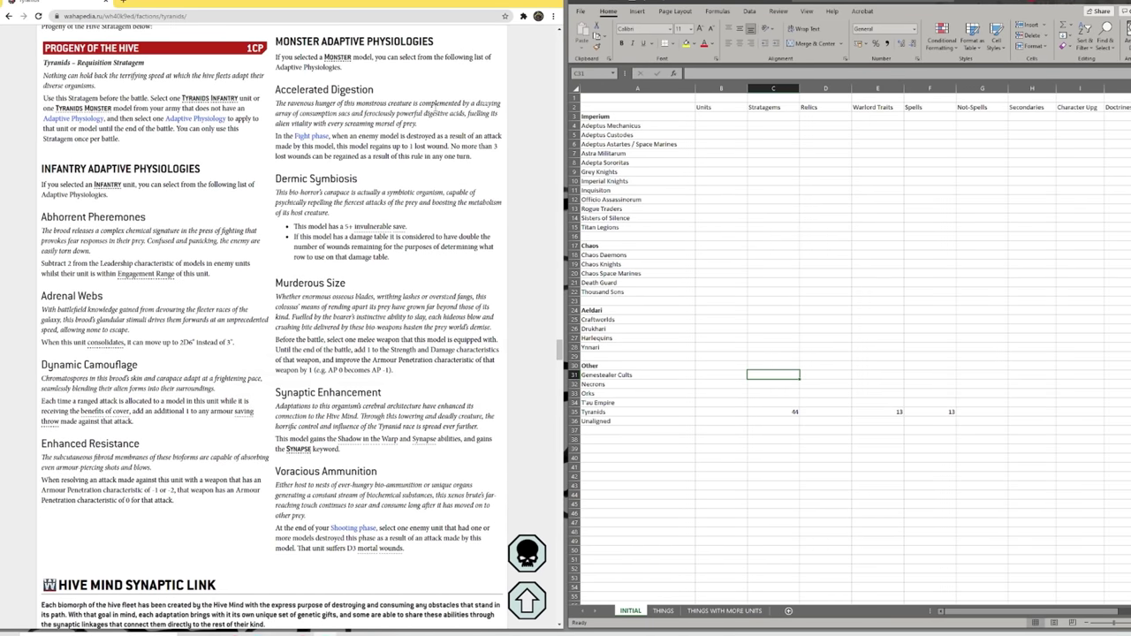
left_click(763, 413)
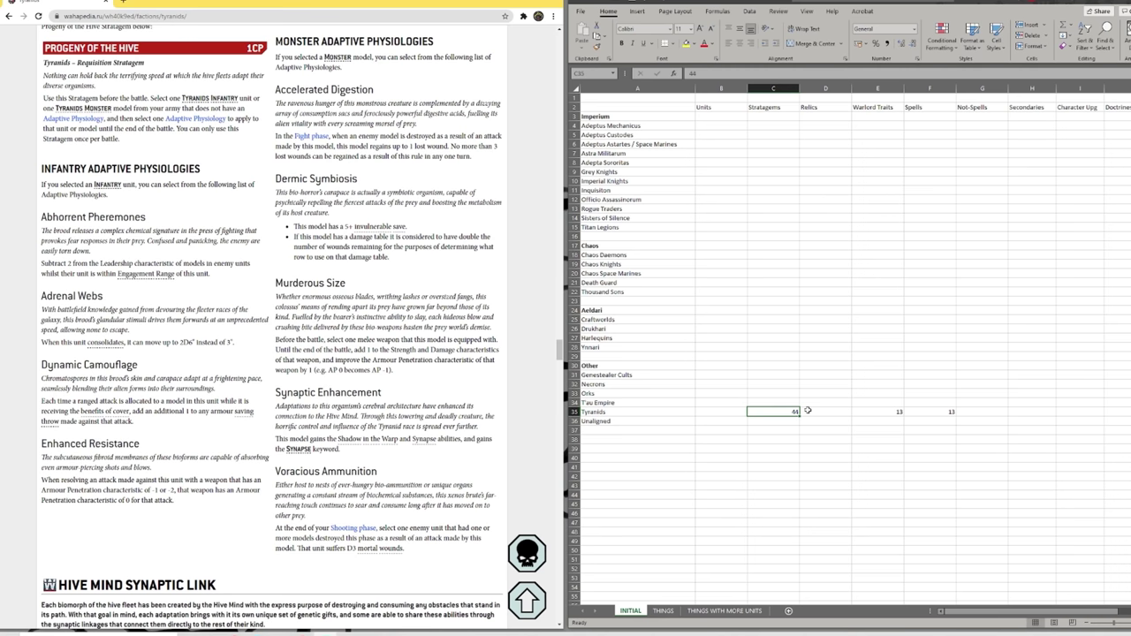
type("45")
left_click(807, 410)
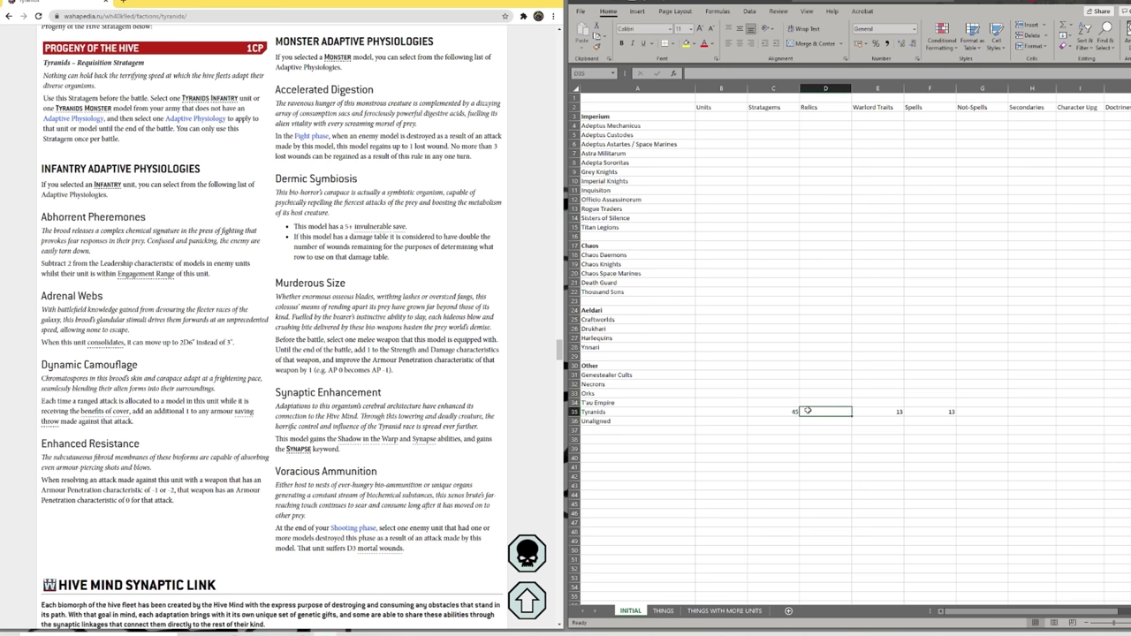
Enter 9 under Character Upg in the Tyranids row for the infantry and monster Adaptive Physiologies.
left_click(1072, 412)
type("9")
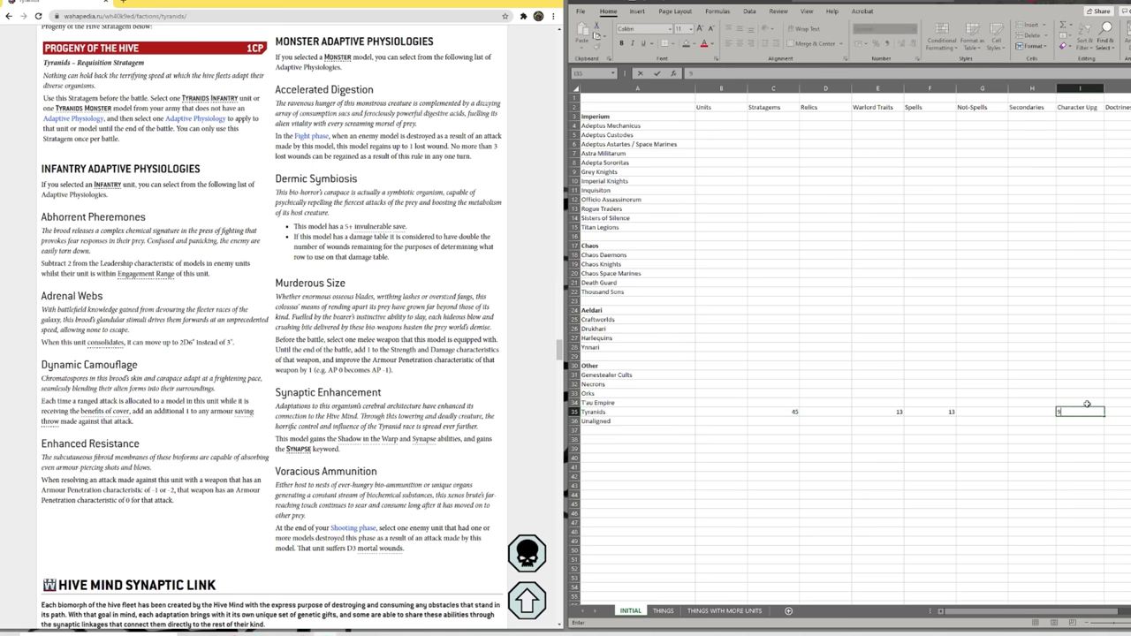
left_click(1089, 398)
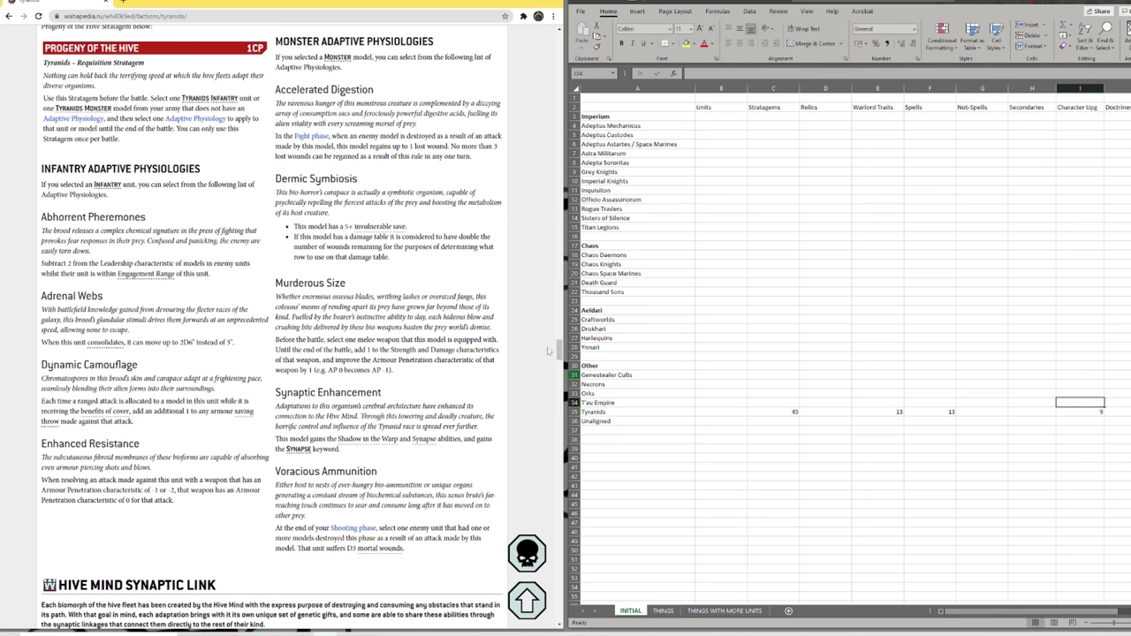
Count the Hive Mind Synaptic Link abilities and set the Tyranids' Character Upg count to 18.
scroll(546, 351, "down", 6)
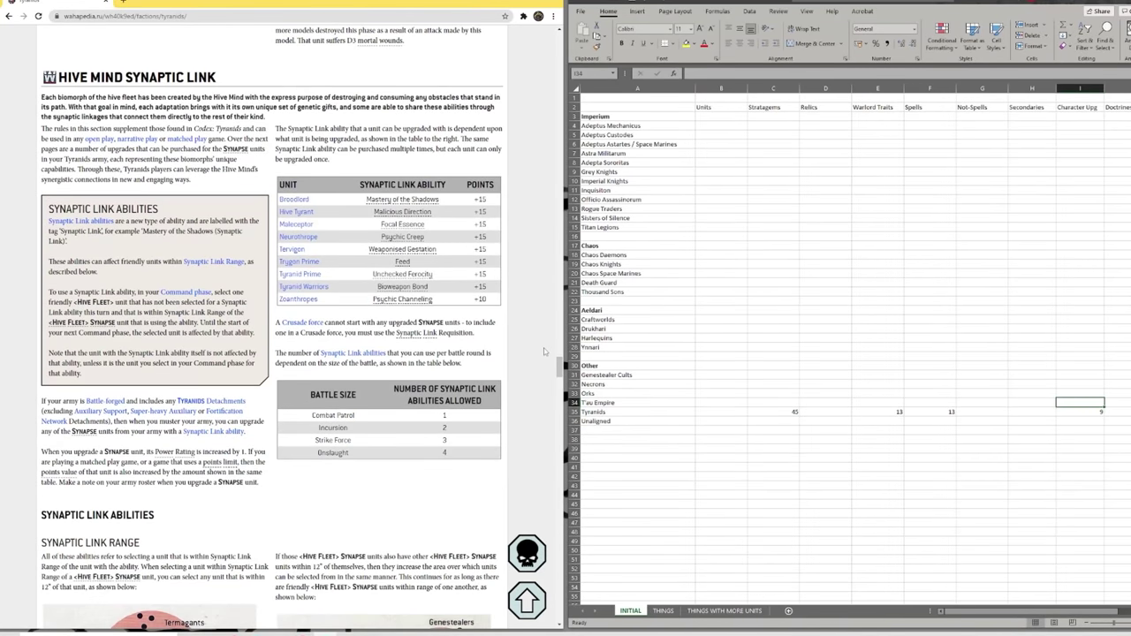
scroll(541, 343, "down", 1)
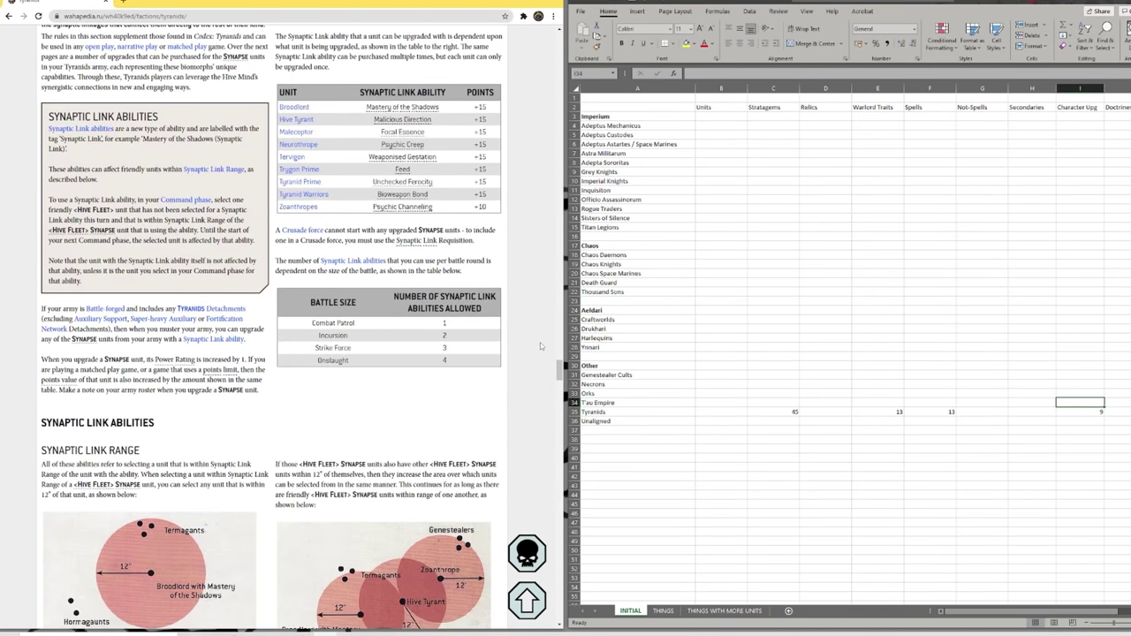
scroll(537, 337, "up", 1)
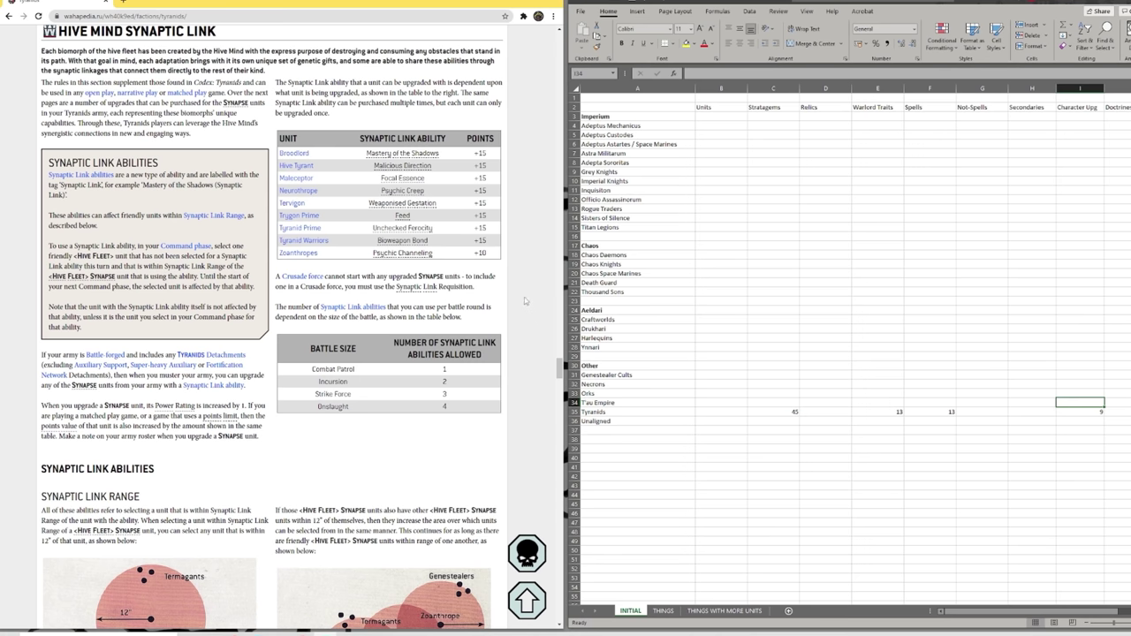
scroll(535, 278, "down", 1)
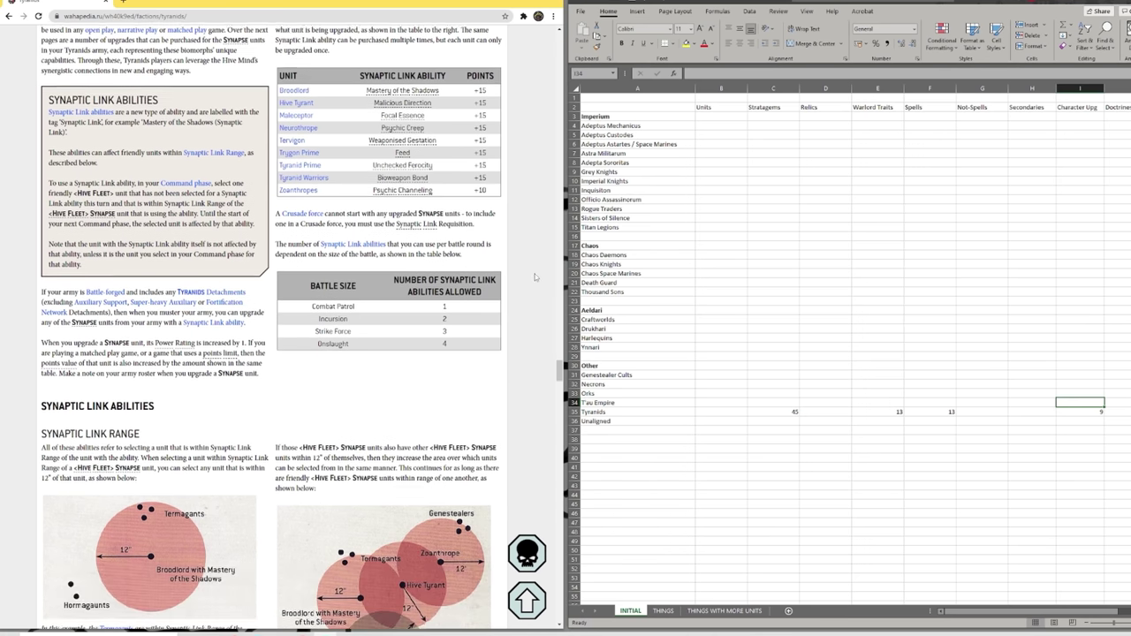
scroll(535, 278, "up", 1)
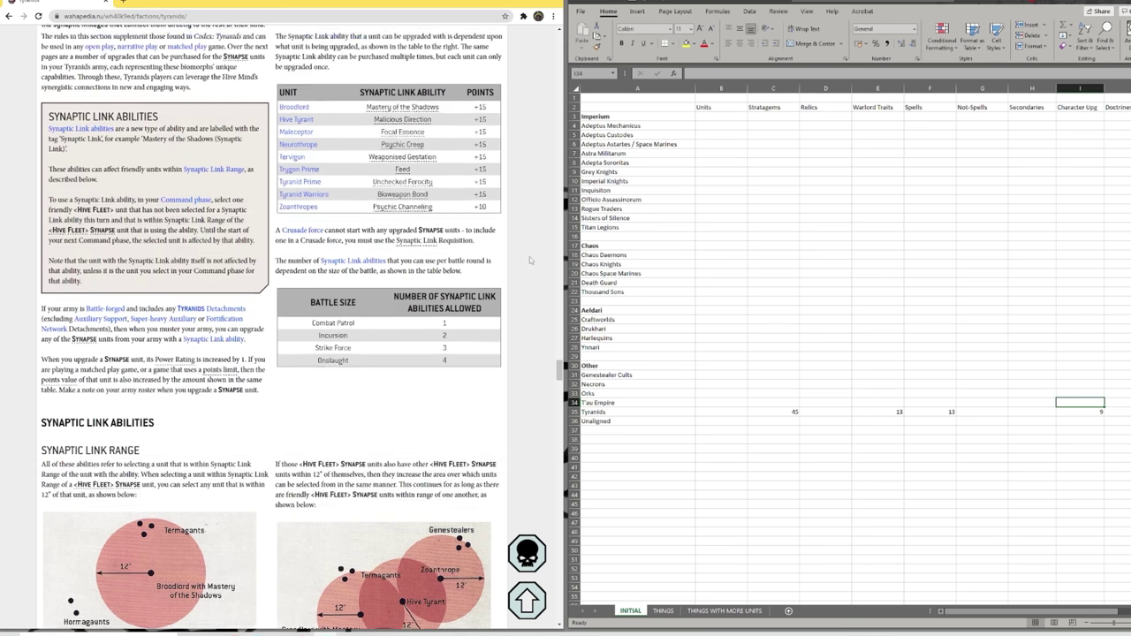
left_click(1066, 410)
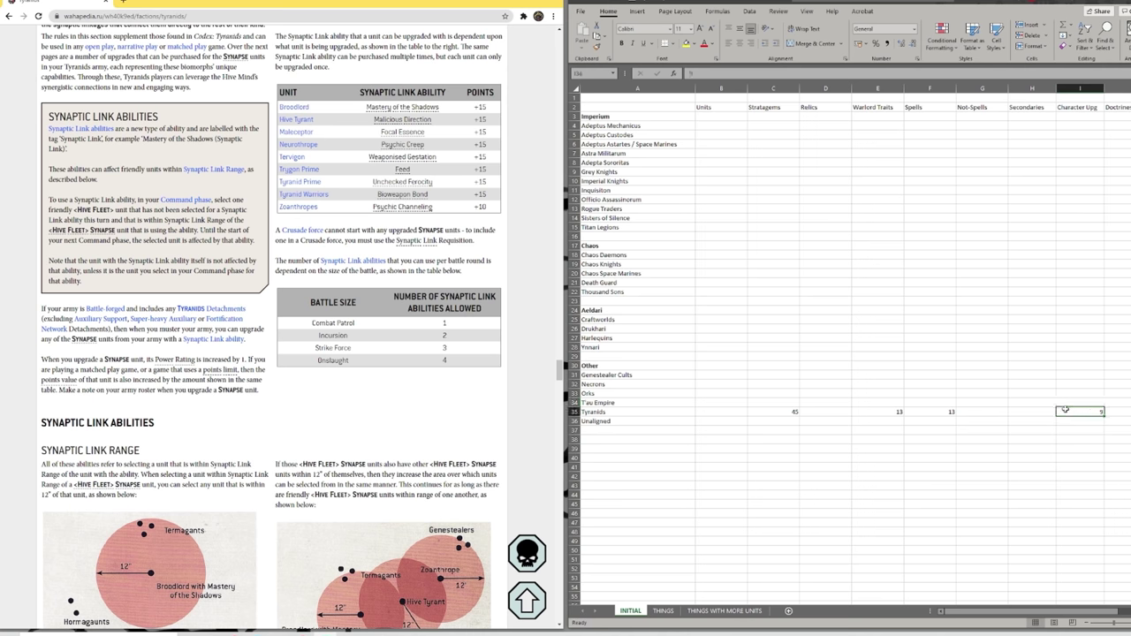
type("18")
left_click(930, 421)
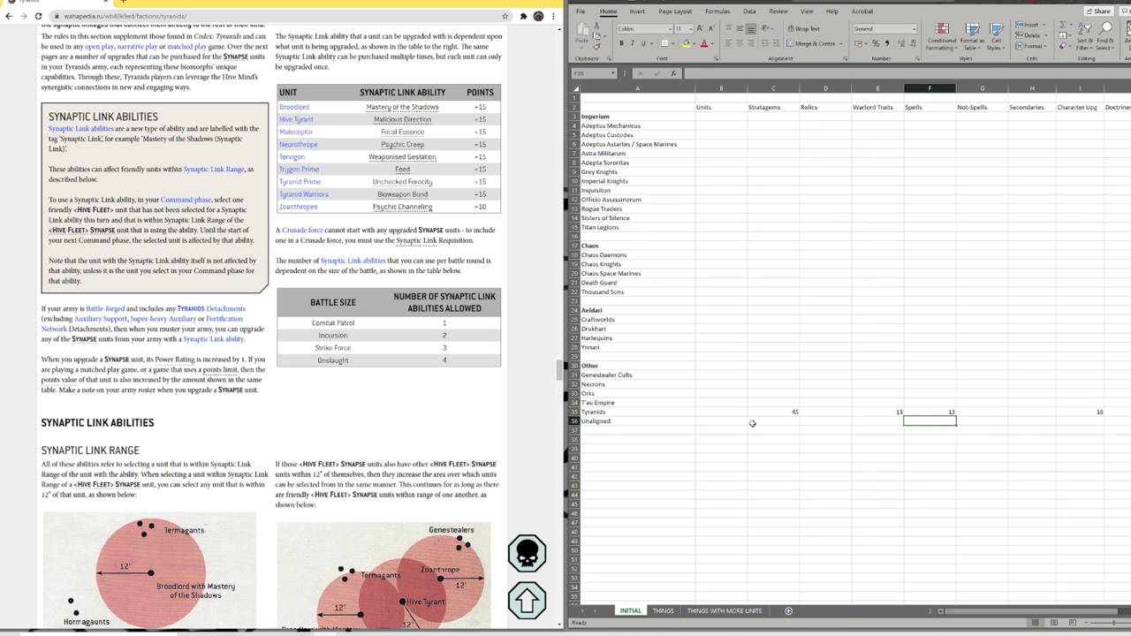
Count the Warlord Traits in the Leviathan supplement and set the Tyranids' Warlord Traits count to 16.
scroll(477, 359, "down", 10)
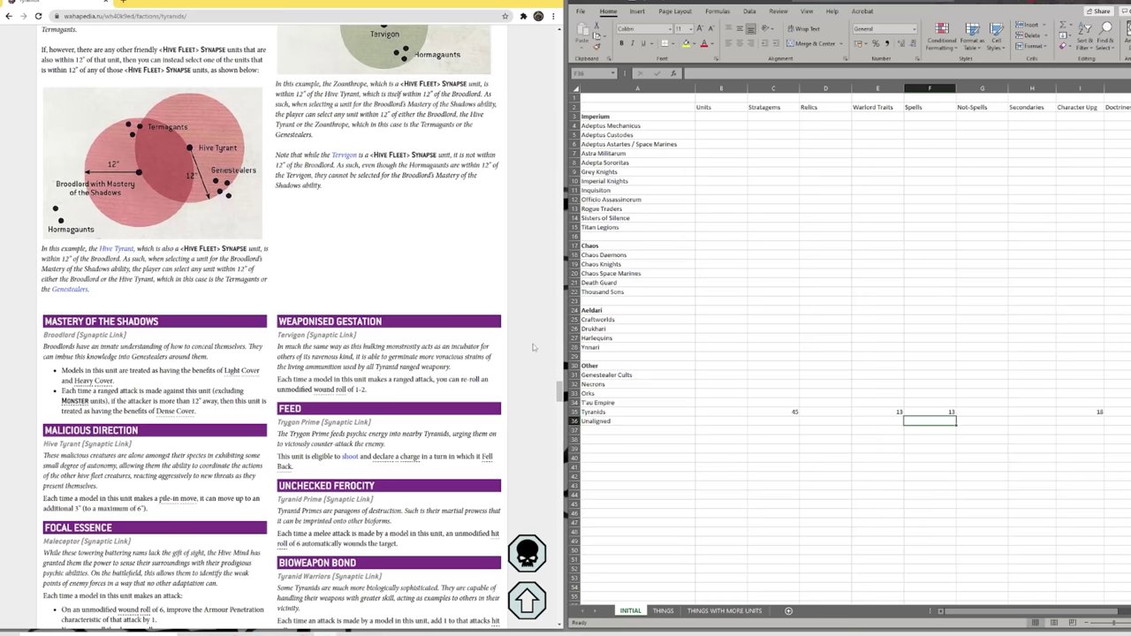
scroll(533, 344, "down", 10)
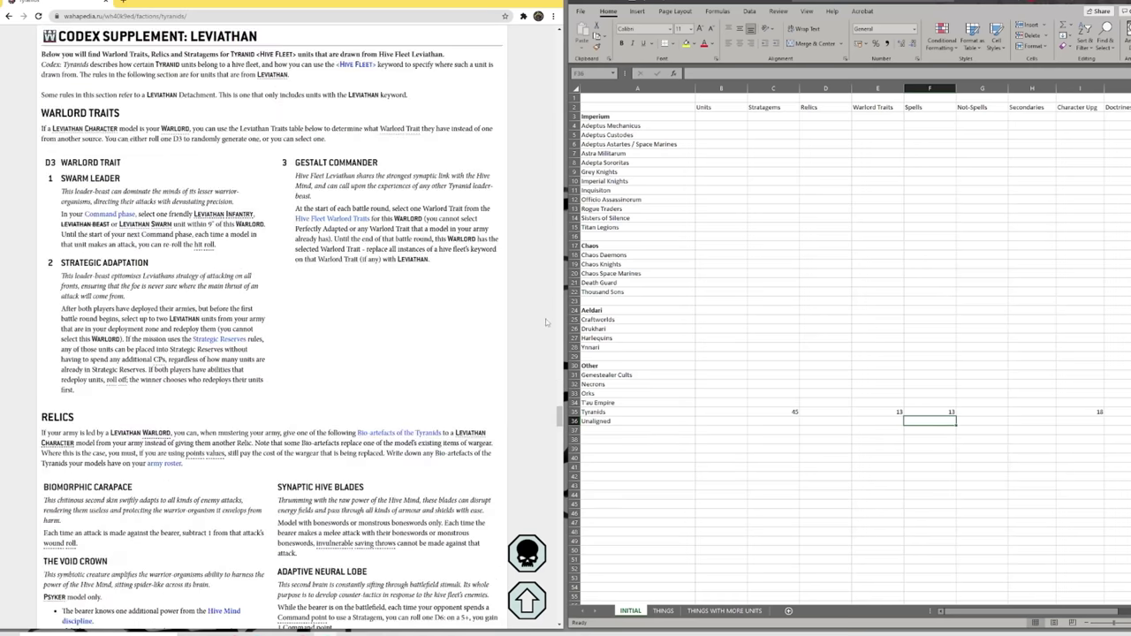
left_click(857, 412)
type("16")
key("Tab")
Count the Leviathan supplement's Relics and enter 4 under Relics in the Tyranids row.
scroll(522, 312, "down", 3)
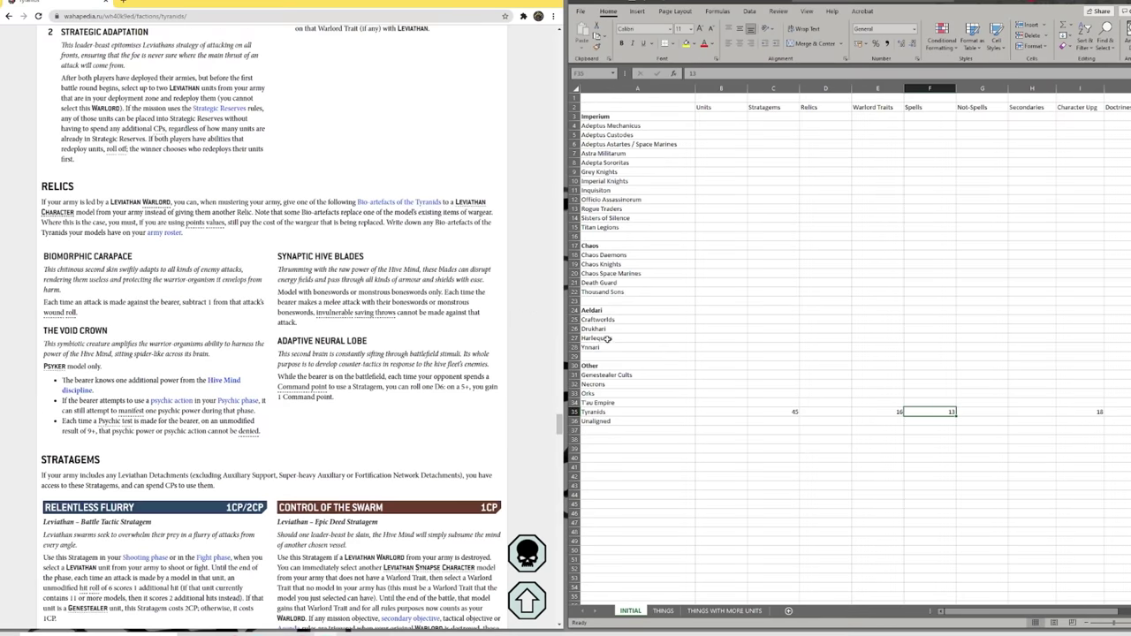
left_click(830, 412)
type("4")
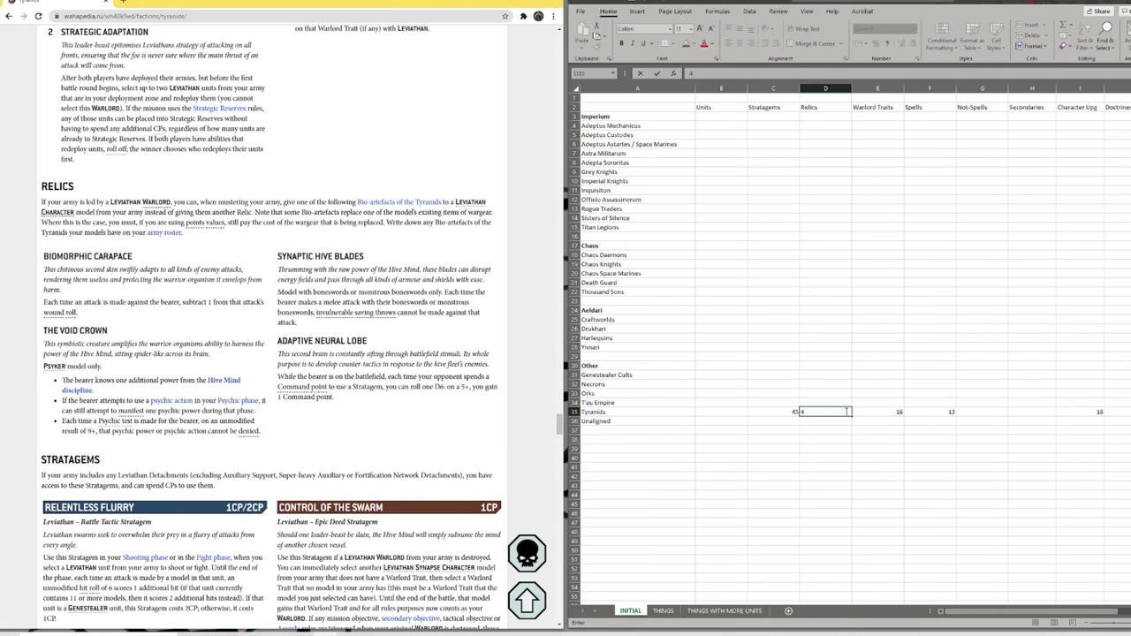
left_click(846, 438)
scroll(653, 394, "down", 4)
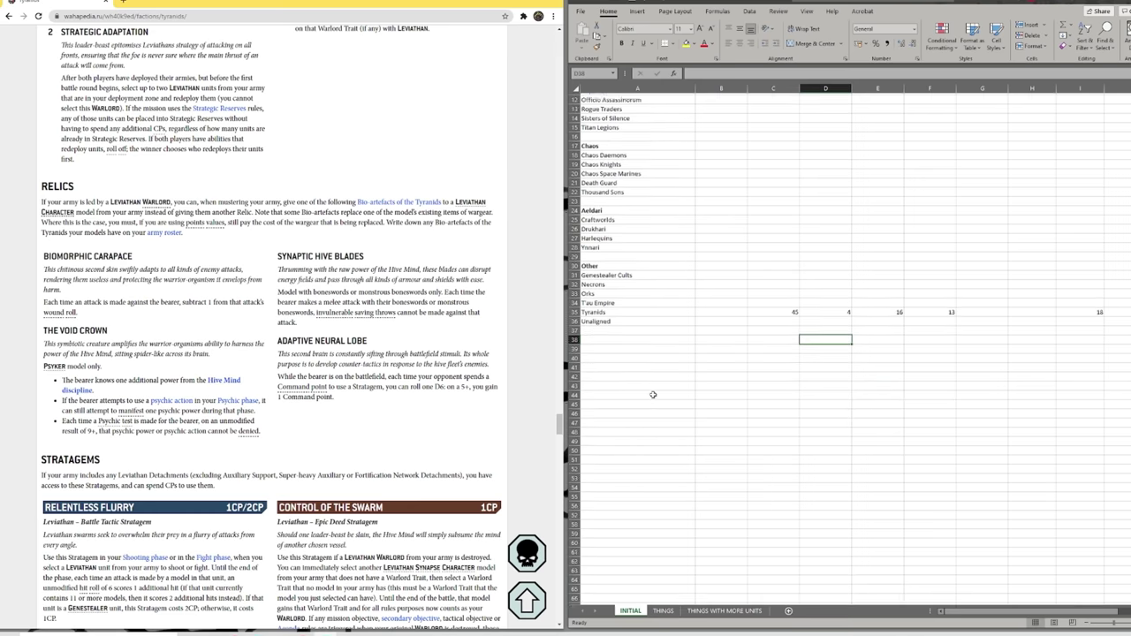
scroll(653, 394, "up", 4)
Count the Leviathan Stratagems and set the Tyranids' Stratagems count to 55.
scroll(543, 446, "down", 3)
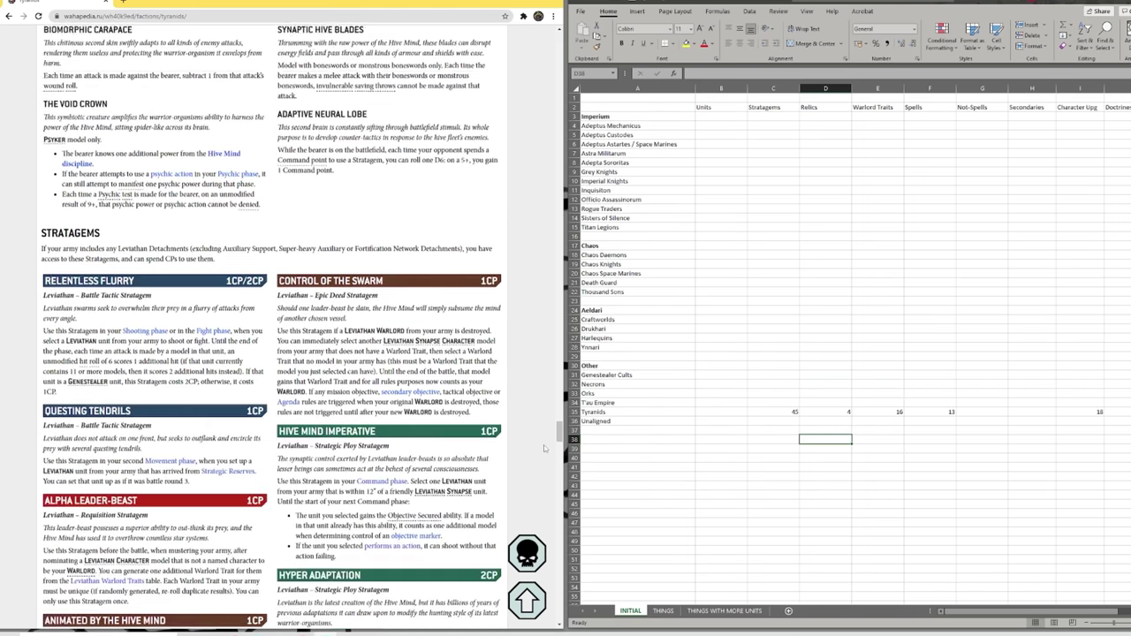
scroll(543, 444, "down", 6)
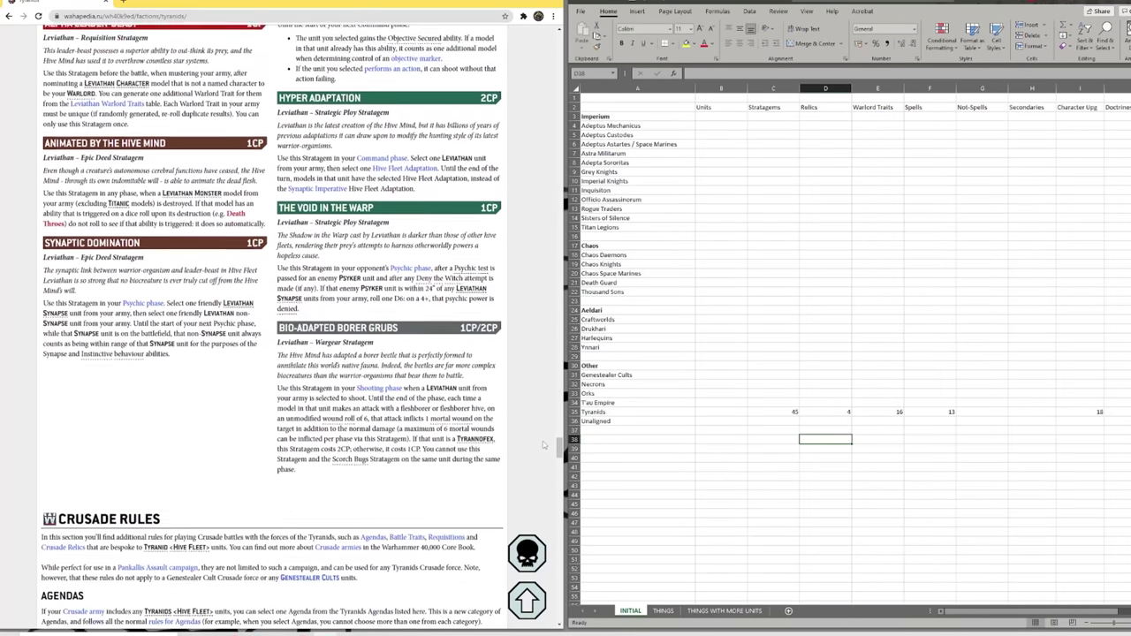
scroll(543, 441, "down", 1)
left_click(785, 411)
type("55")
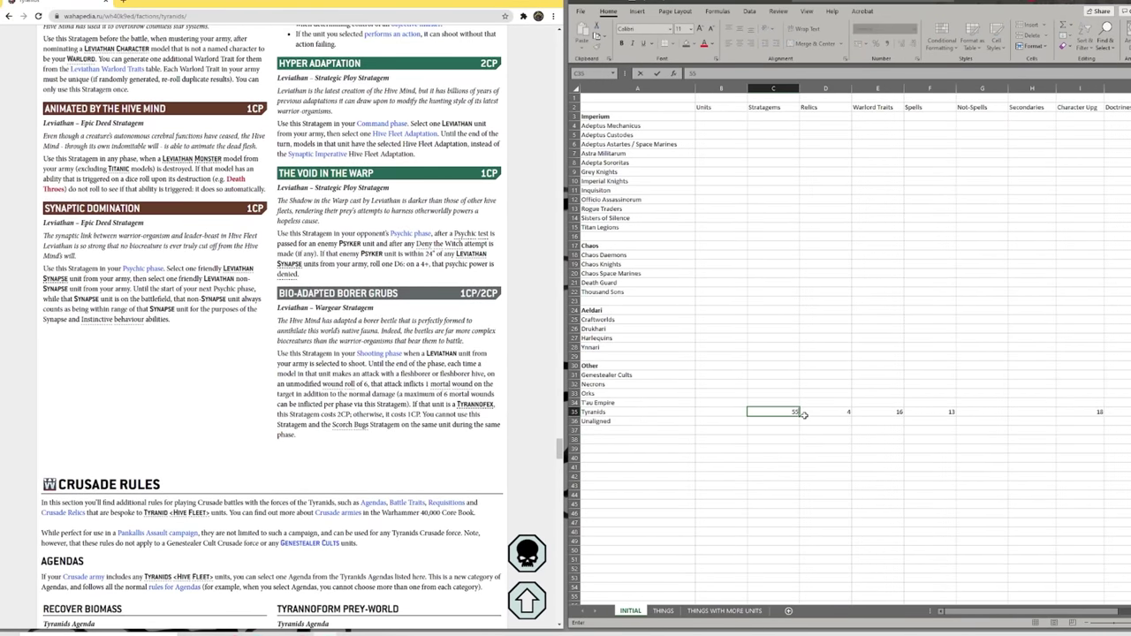
Count the Bio-artefacts of the Tyranids, add them to the Leviathan relics, and set the Tyranids' Relics count to 21.
left_click(804, 415)
scroll(540, 336, "down", 15)
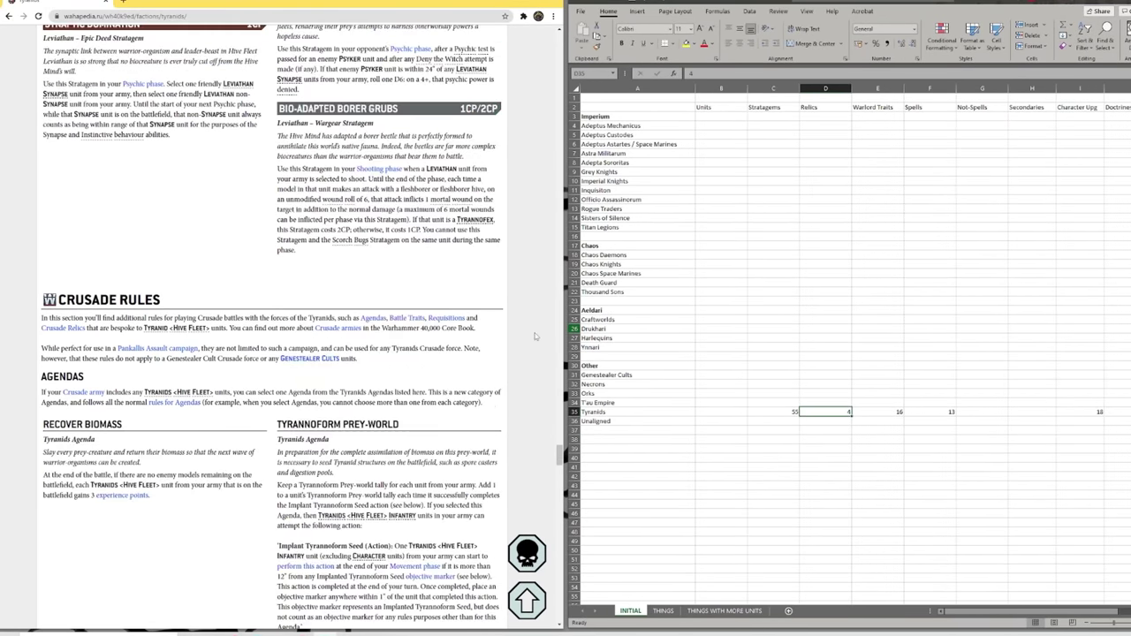
scroll(533, 333, "down", 10)
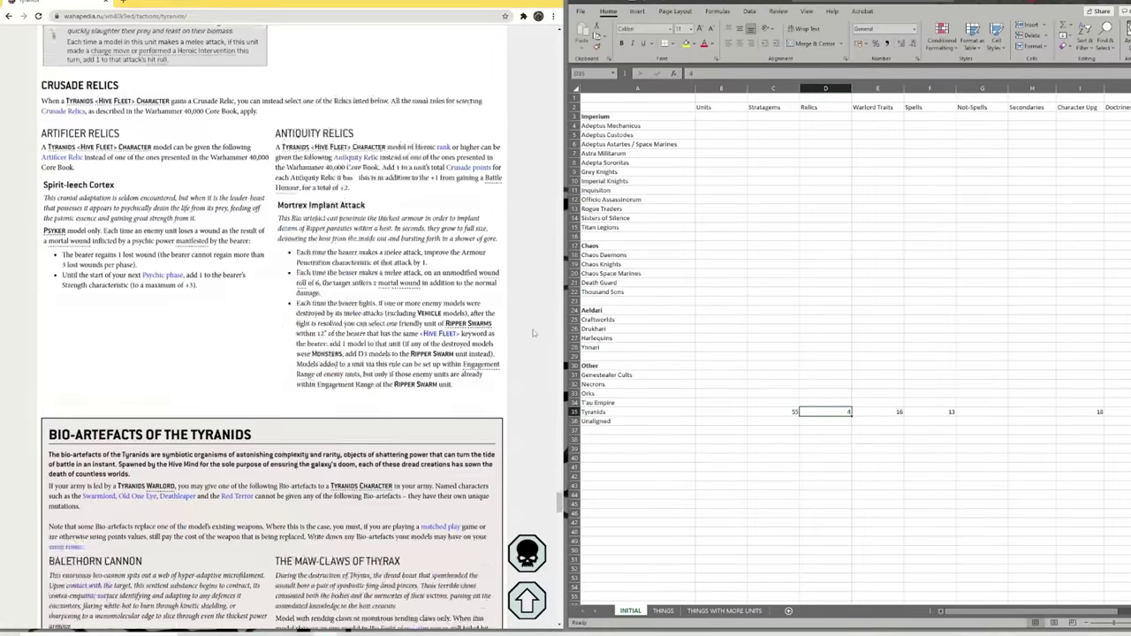
scroll(532, 330, "up", 1)
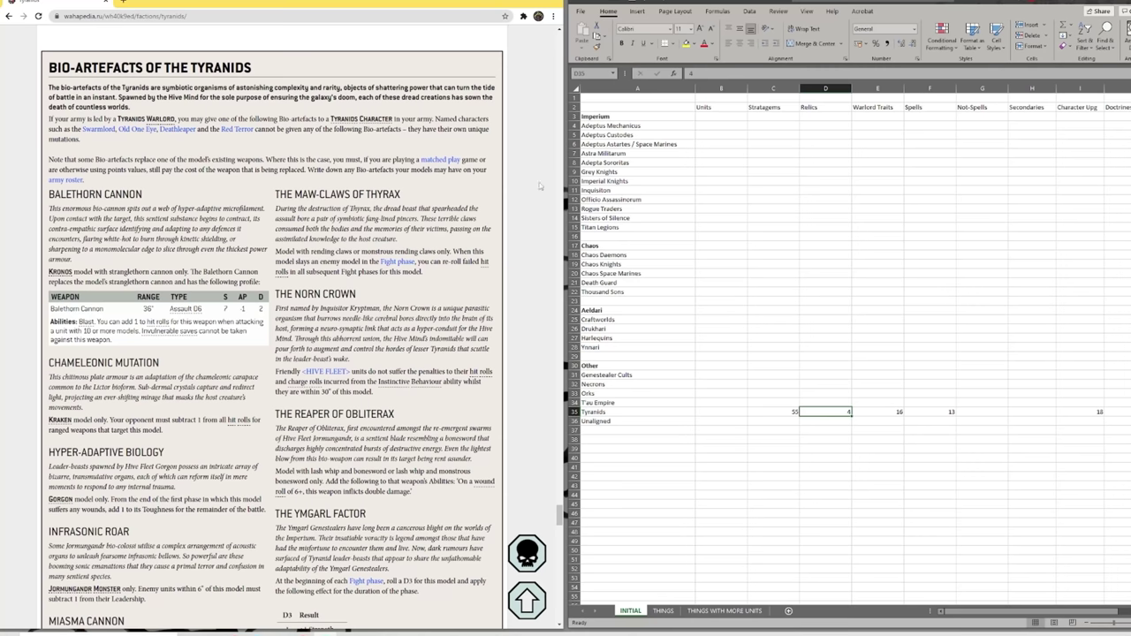
scroll(543, 231, "down", 10)
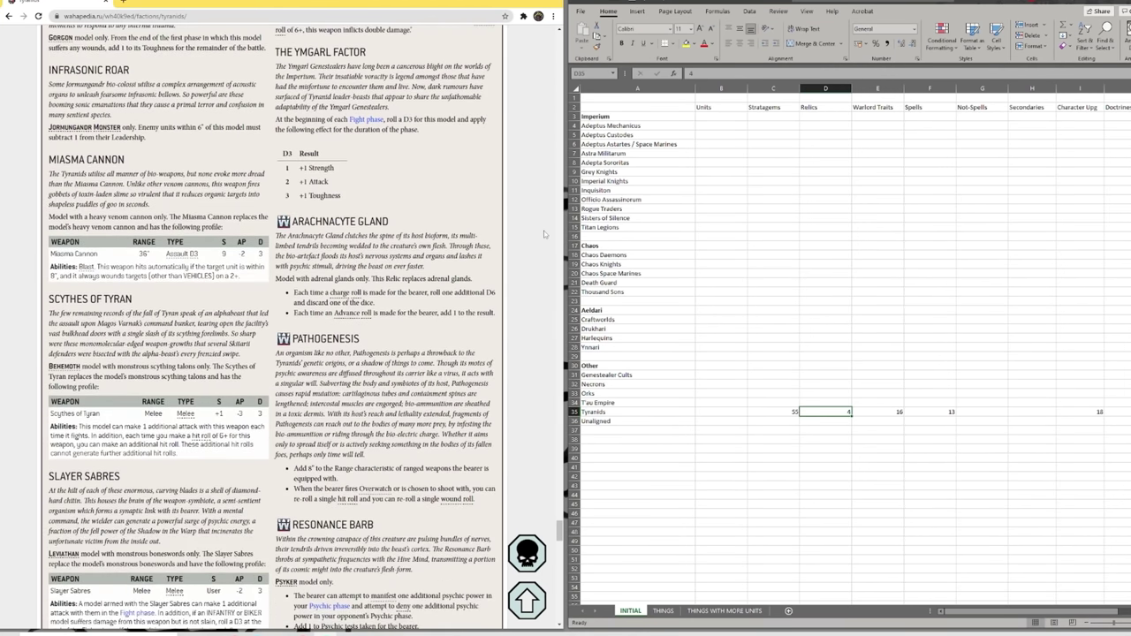
scroll(544, 230, "down", 5)
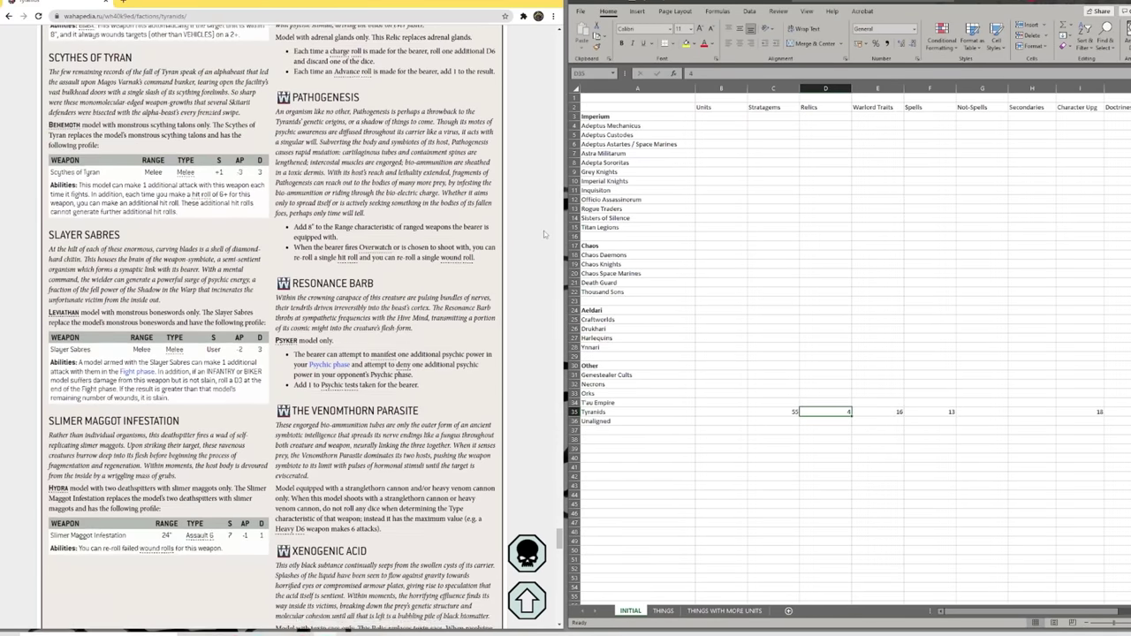
scroll(543, 231, "down", 2)
scroll(543, 230, "down", 3)
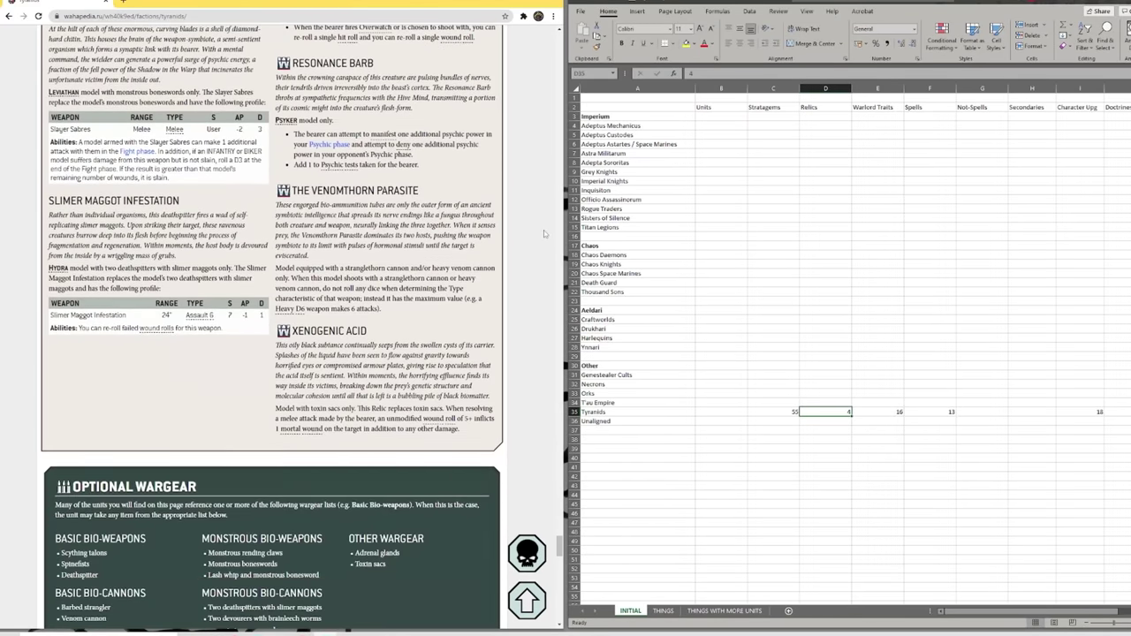
type("21")
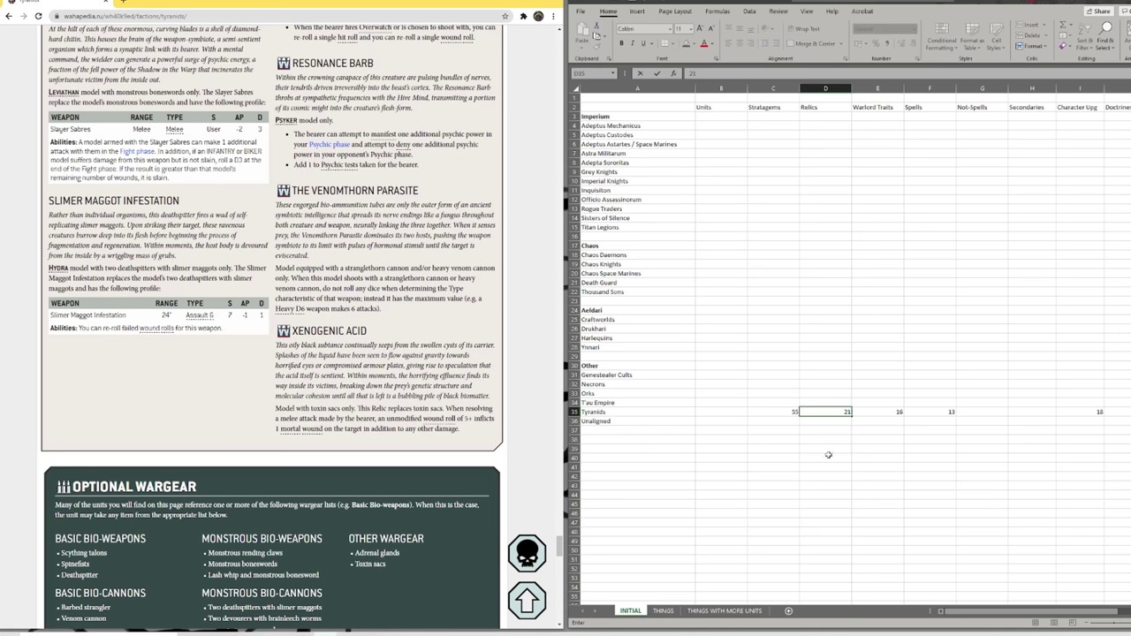
key("Return")
key("Up")
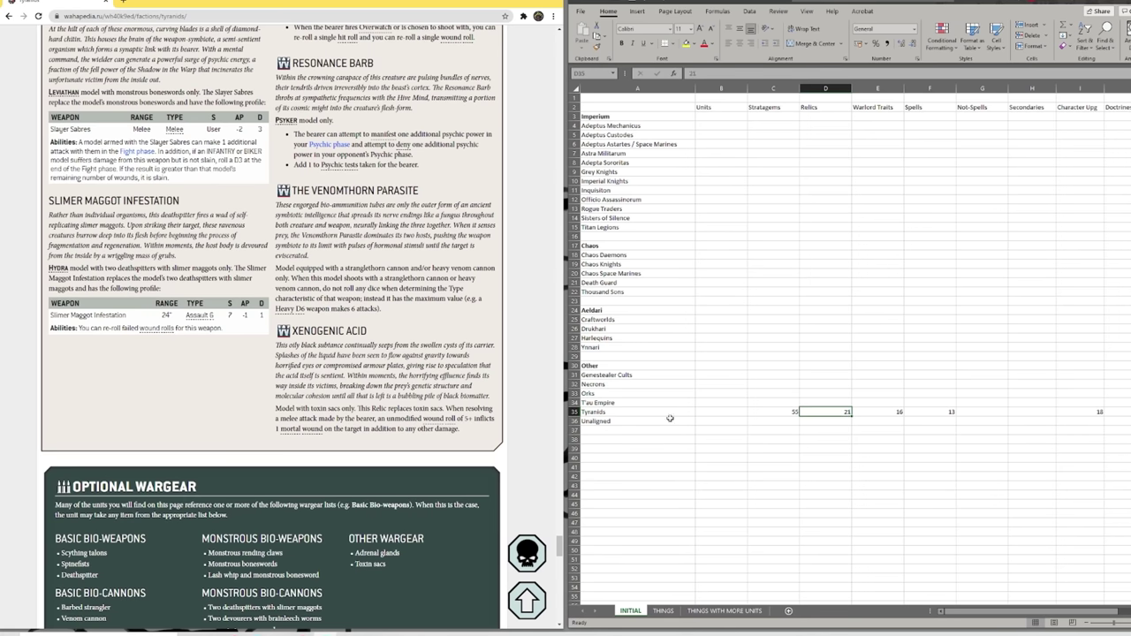
Count the units in the Tyranids Army List, checking the Imperial Armour entries, and enter 49 under Units in the Tyranids row.
scroll(485, 335, "down", 7)
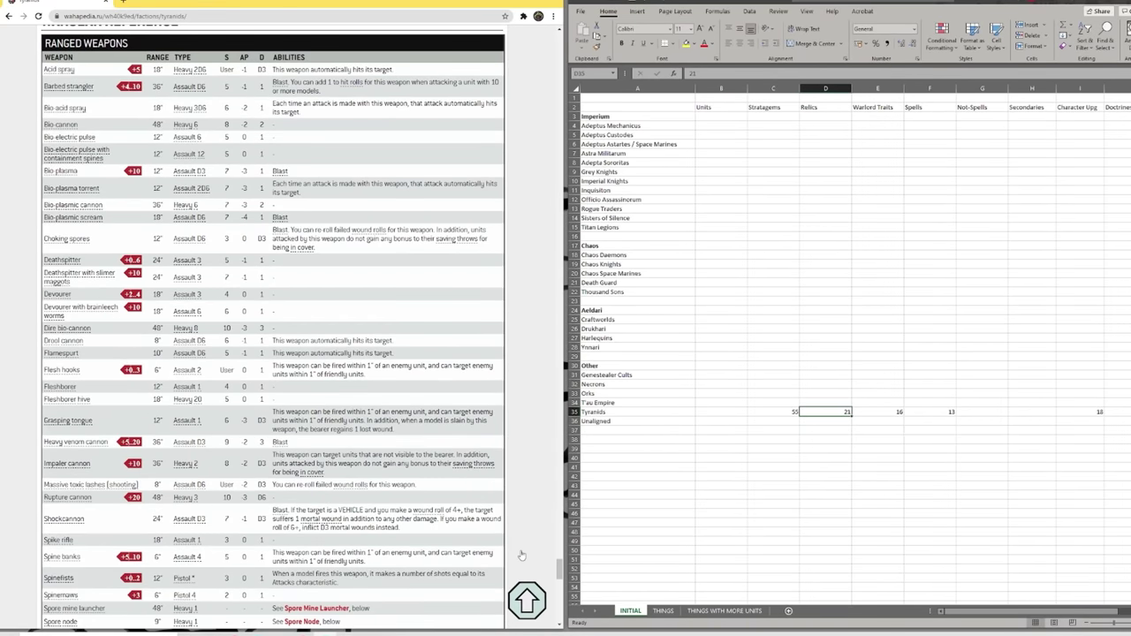
left_click(524, 553)
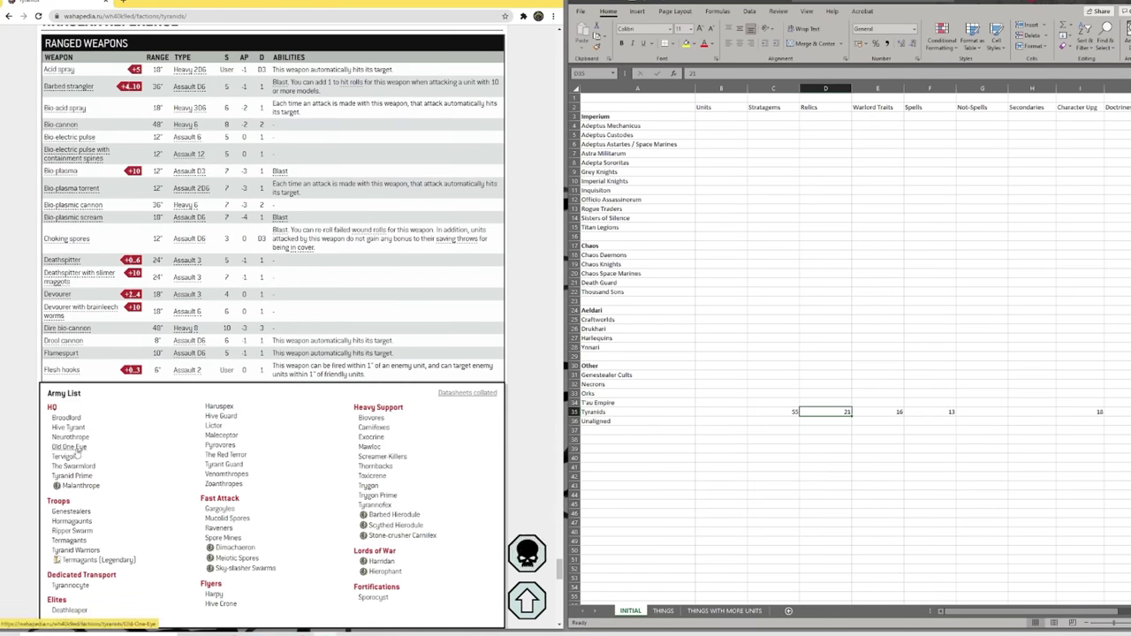
mouse_move(56, 486)
mouse_move(363, 577)
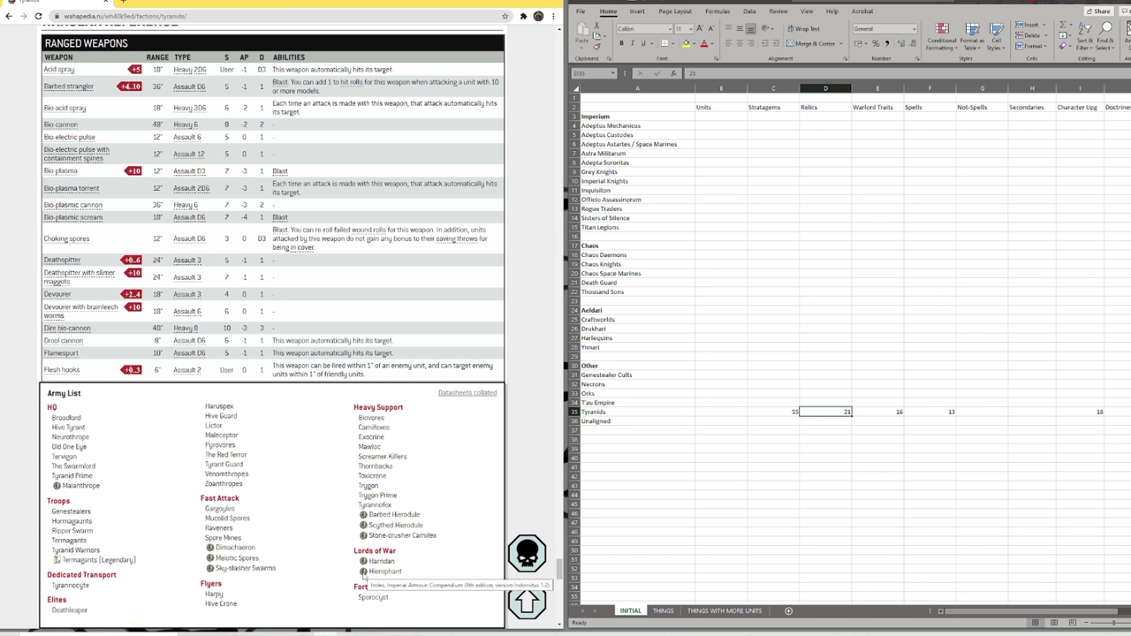
left_click(727, 414)
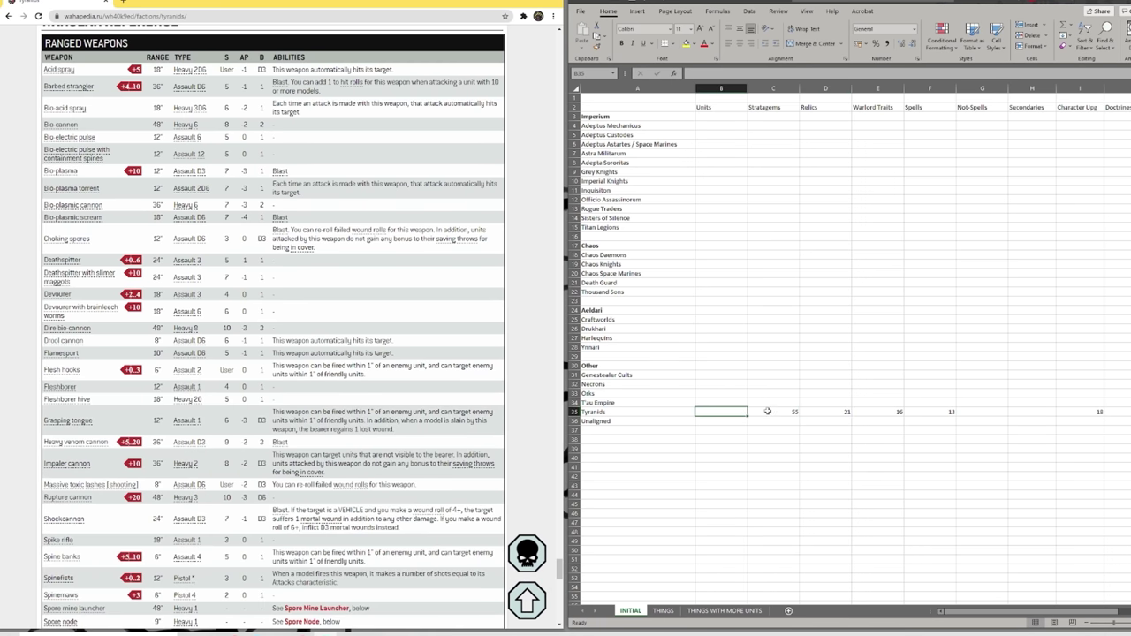
type("49")
key("Tab")
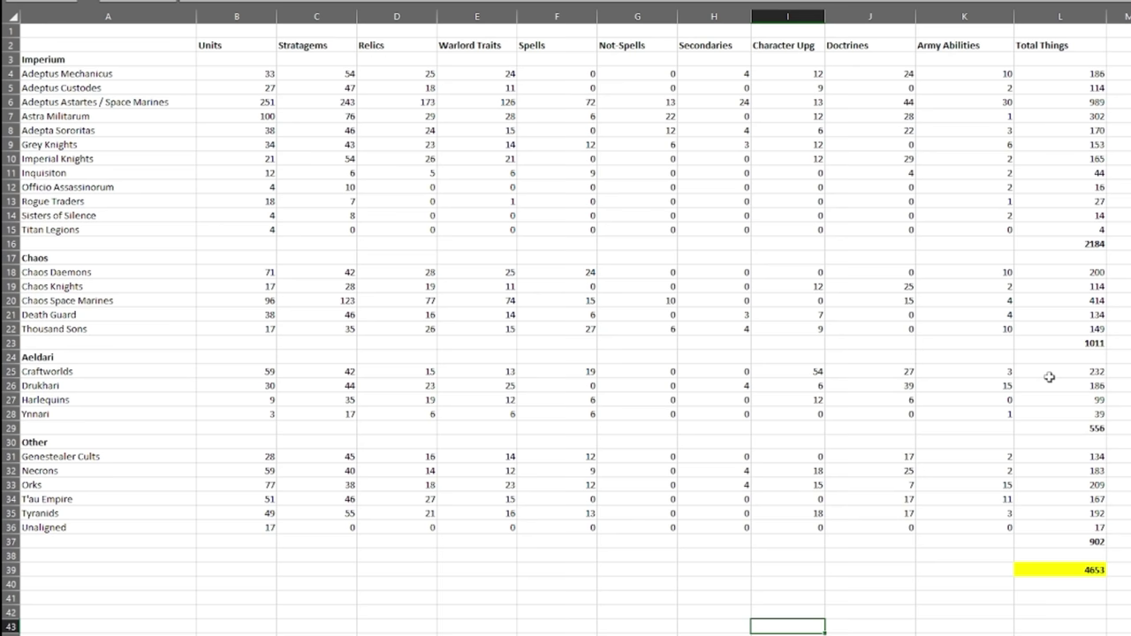
Review the Tyranids, T'au Empire and Orks totals and the highlighted grand total in the completed Total Things column.
left_click(1069, 512)
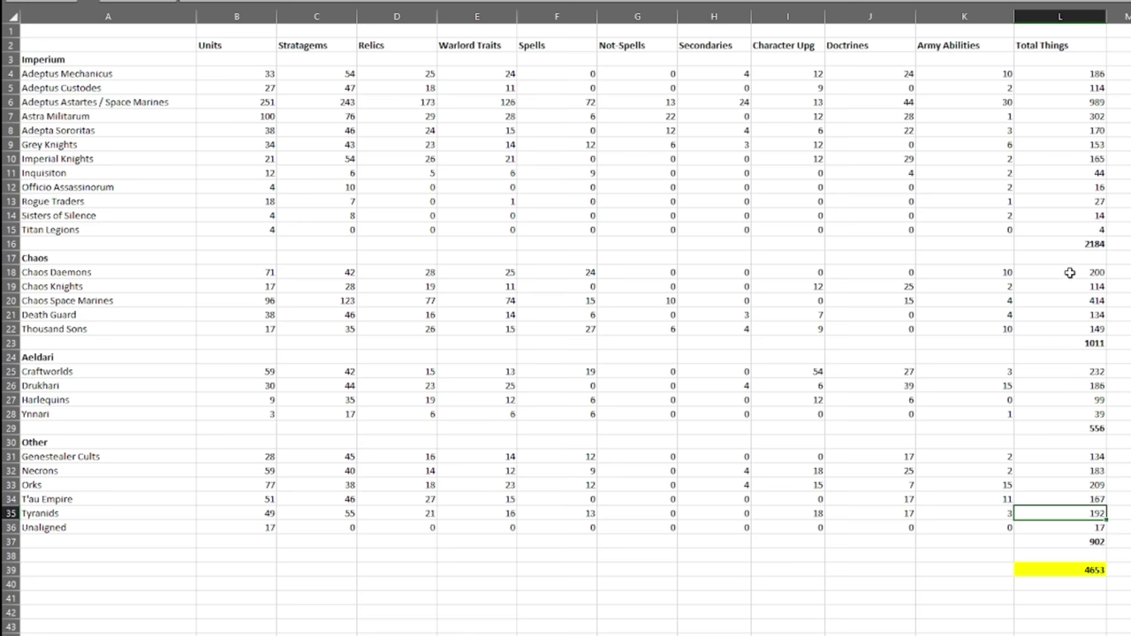
key("Up")
key("Up")
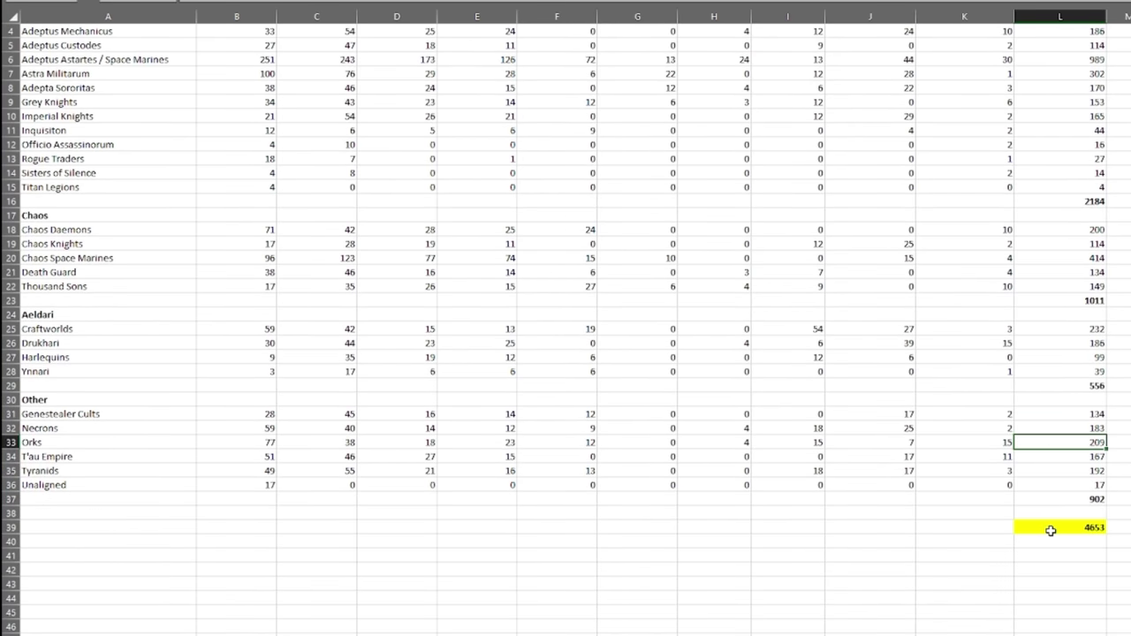
left_click(1051, 530)
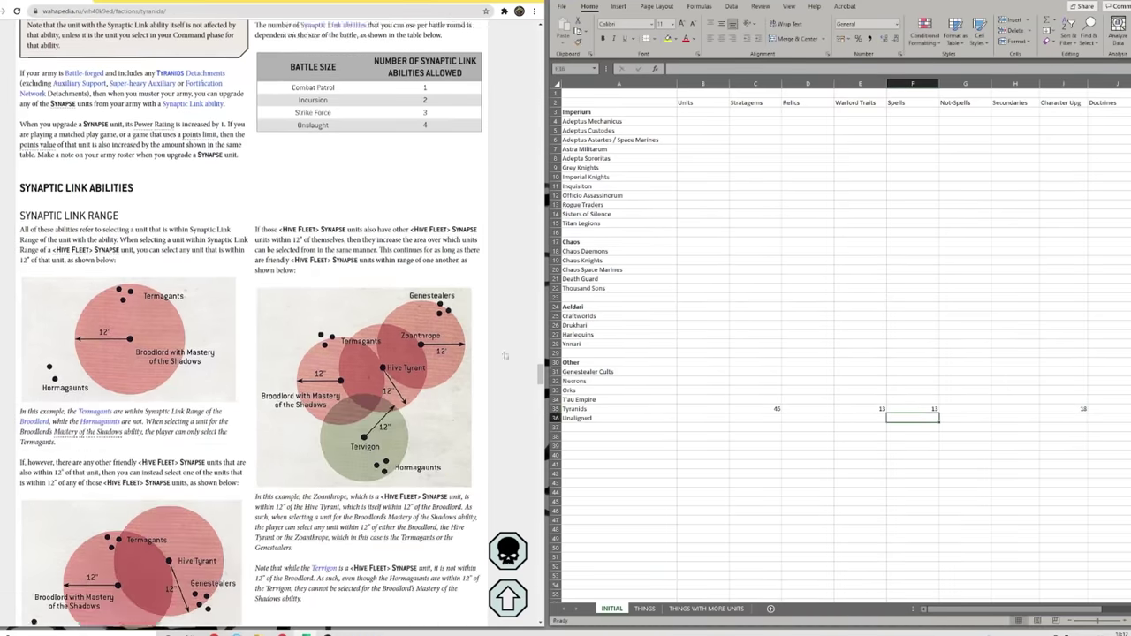
scroll(513, 340, "down", 10)
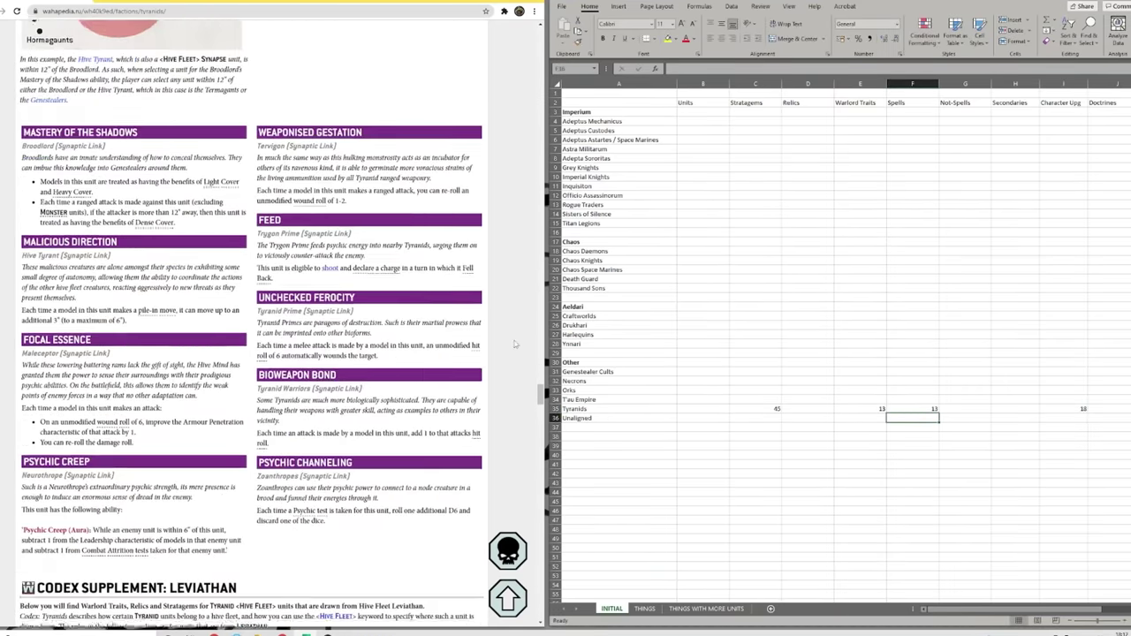
scroll(520, 347, "down", 3)
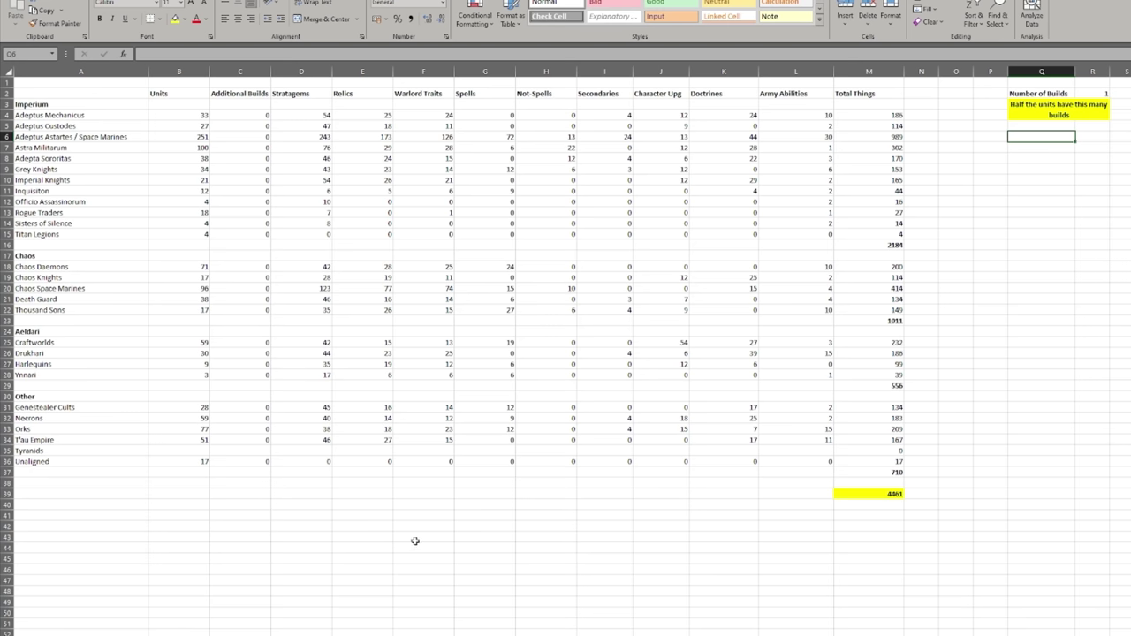
Recalculate the faction totals with additional unit builds by trying 2 and 3 as the Number of Builds.
left_click(1096, 94)
type("2")
key("Return")
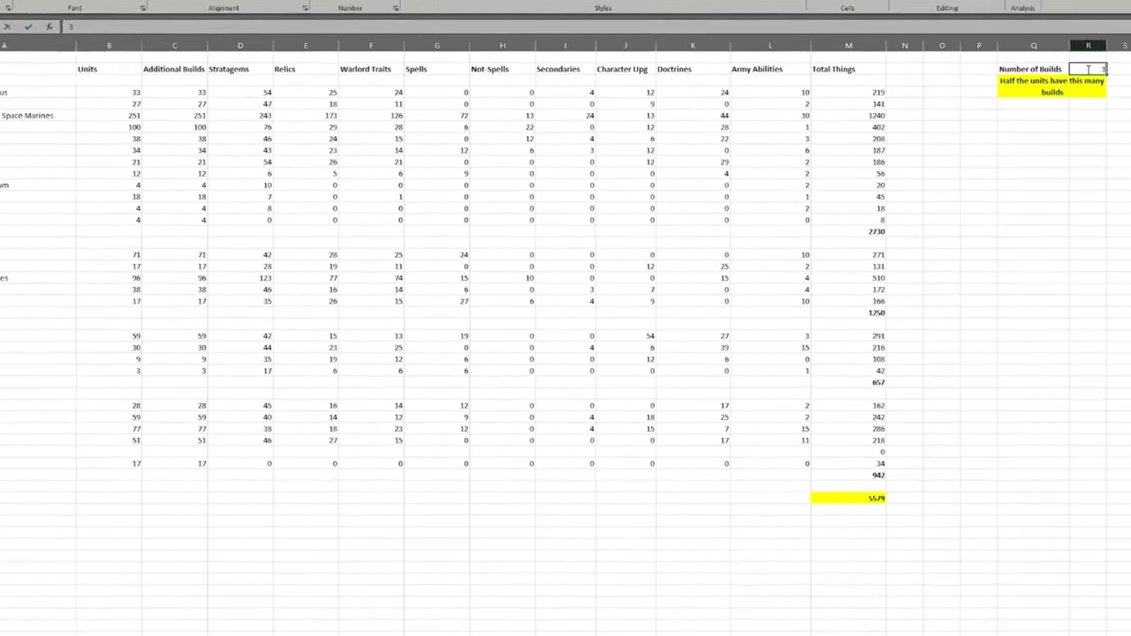
key("Return")
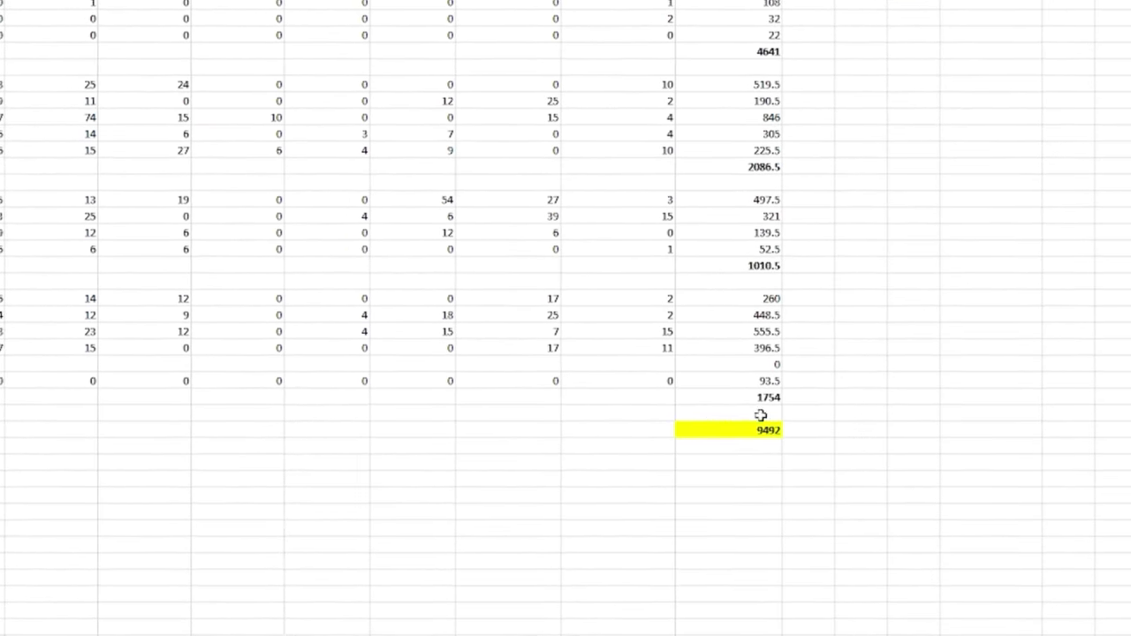